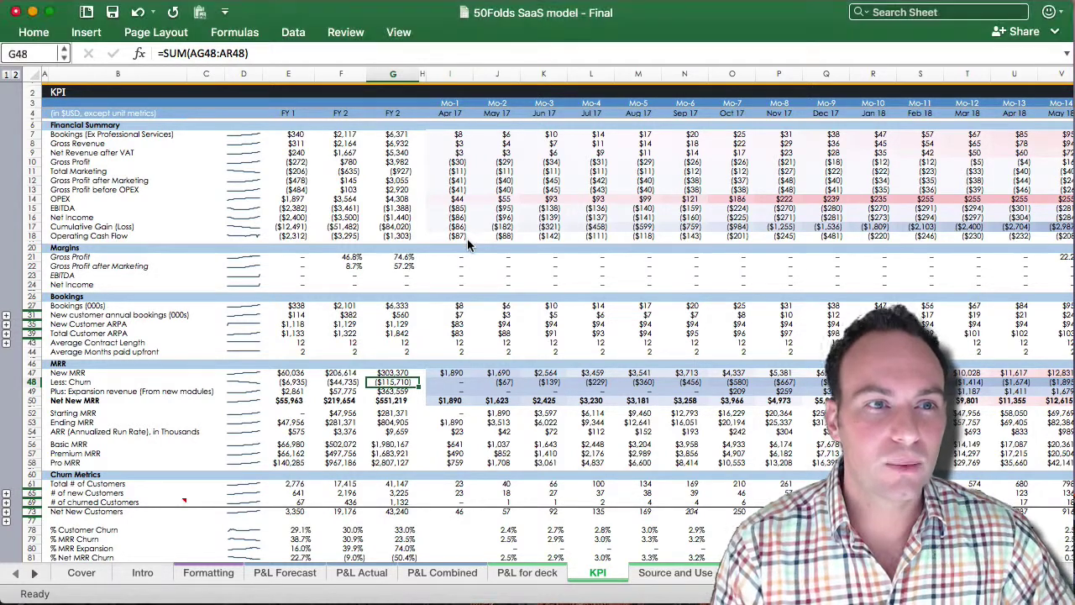
Step: Examine the Operating Cash Flow row from Apr 17 through Mar 20 and the summary rows above it up to Total Marketing
left_click(467, 238)
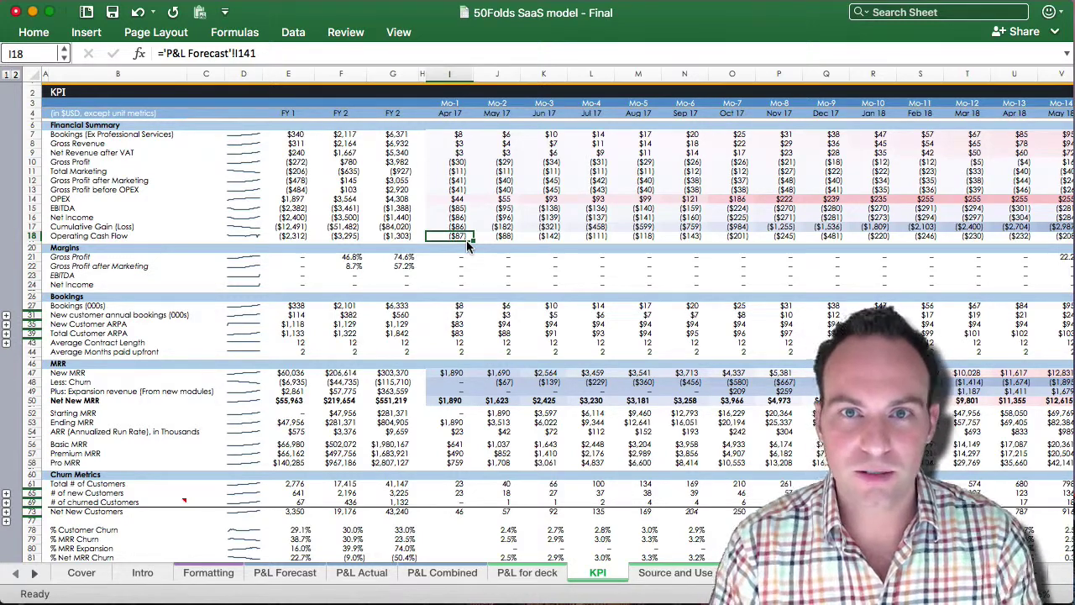
key("ctrl+Right")
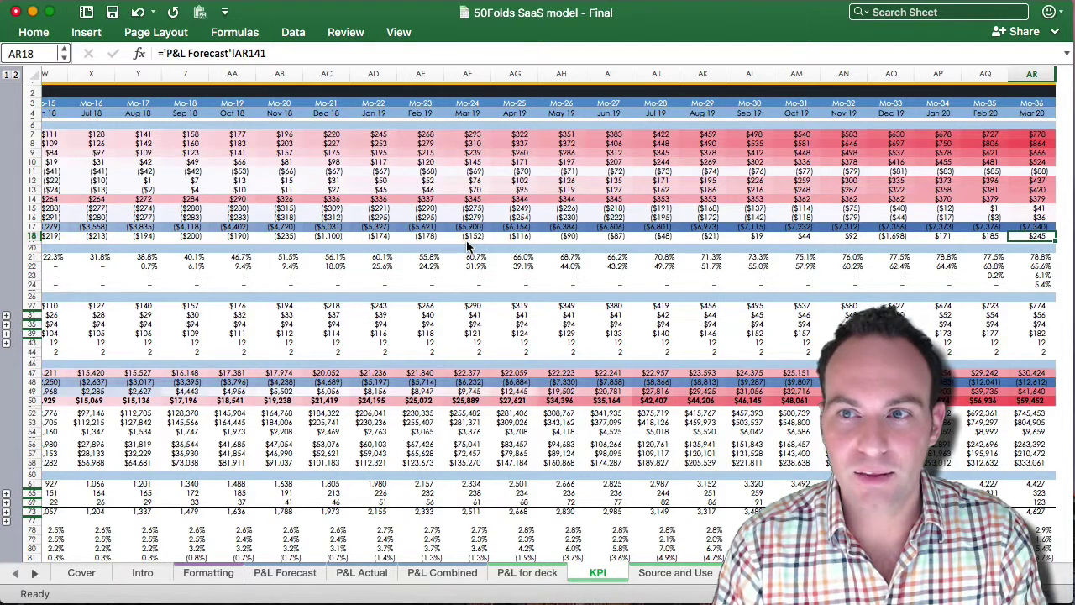
key("Up")
key("Up")
key("Up")
key("Up")
key("Up")
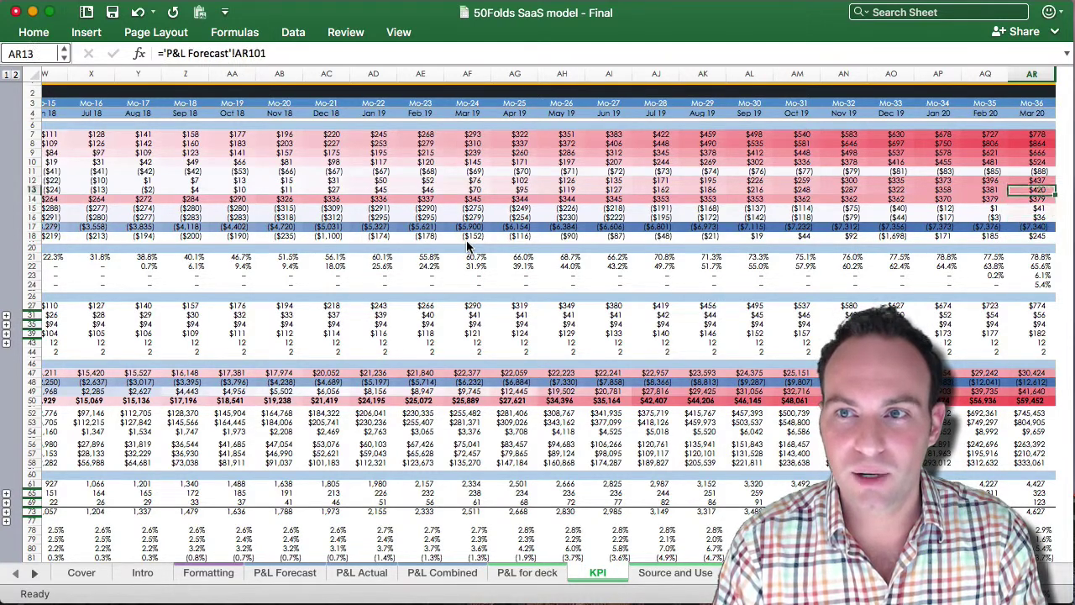
key("Up")
key("Up")
Step: Follow the Total Marketing row back from Feb 20 to the first column of the KPI sheet
key("Left")
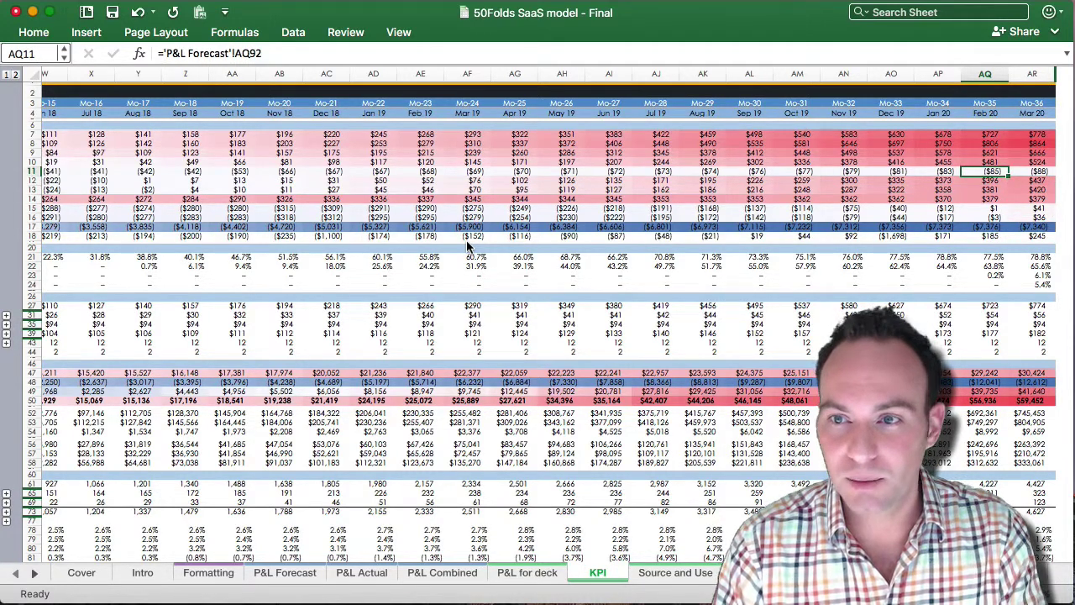
key("Left")
key("Left")
key("Left")
key("Left")
key("Left")
key("Left")
key("Left")
key("Left")
key("Left")
key("Left")
key("Left")
key("Left")
key("Left")
key("Left")
key("Left")
key("Left")
key("Left")
key("Left")
key("Left")
key("Left")
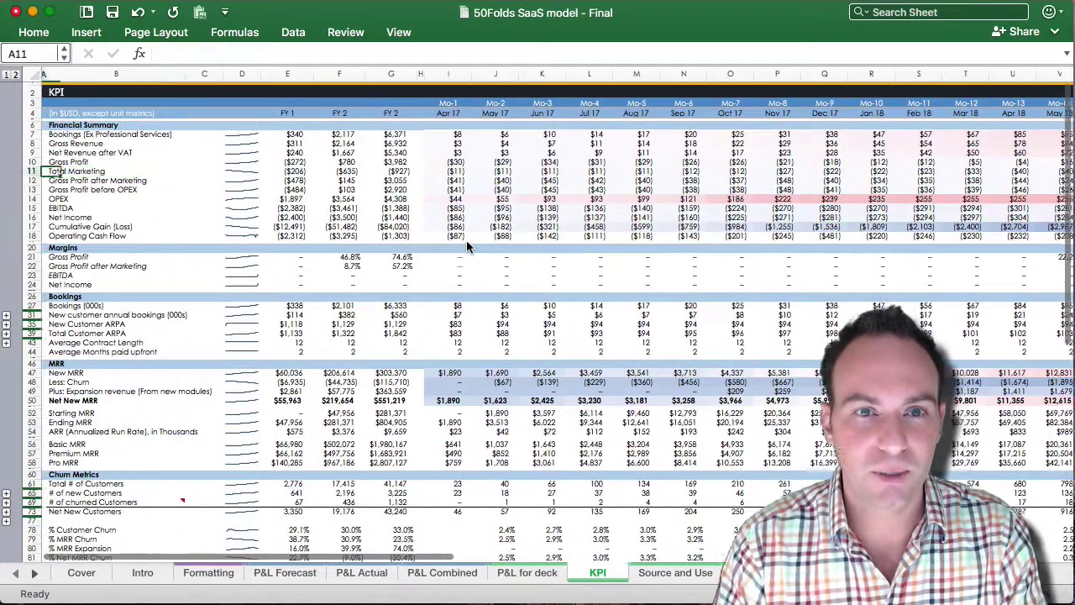
Step: Look through the conditional formatting color scales for cells J11:N18, including the Red - White - Blue scale
left_click(477, 203)
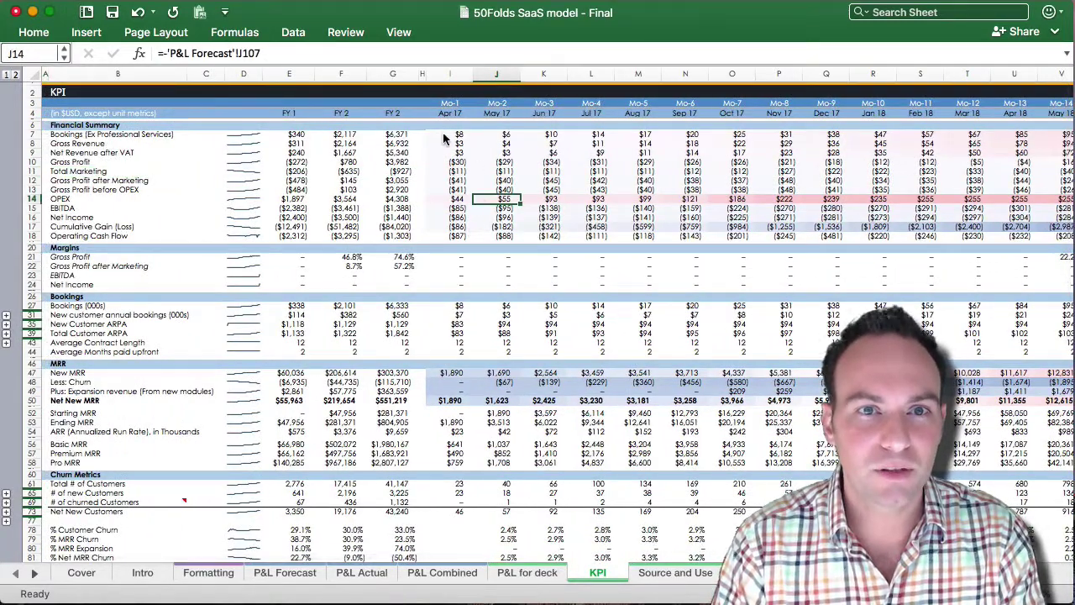
left_click_drag(497, 170, 697, 237)
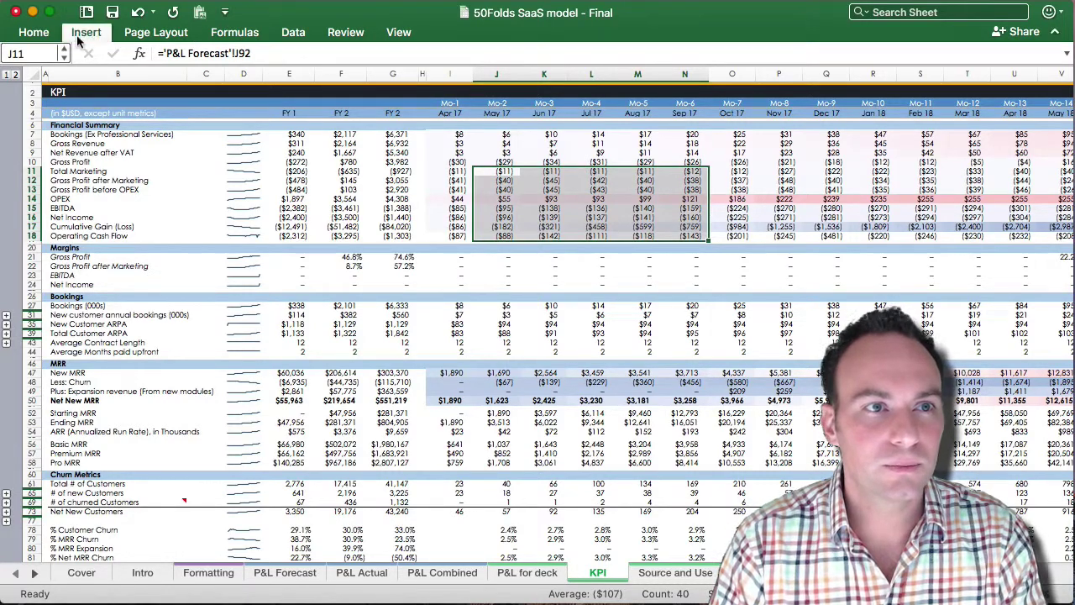
left_click(84, 33)
left_click(33, 32)
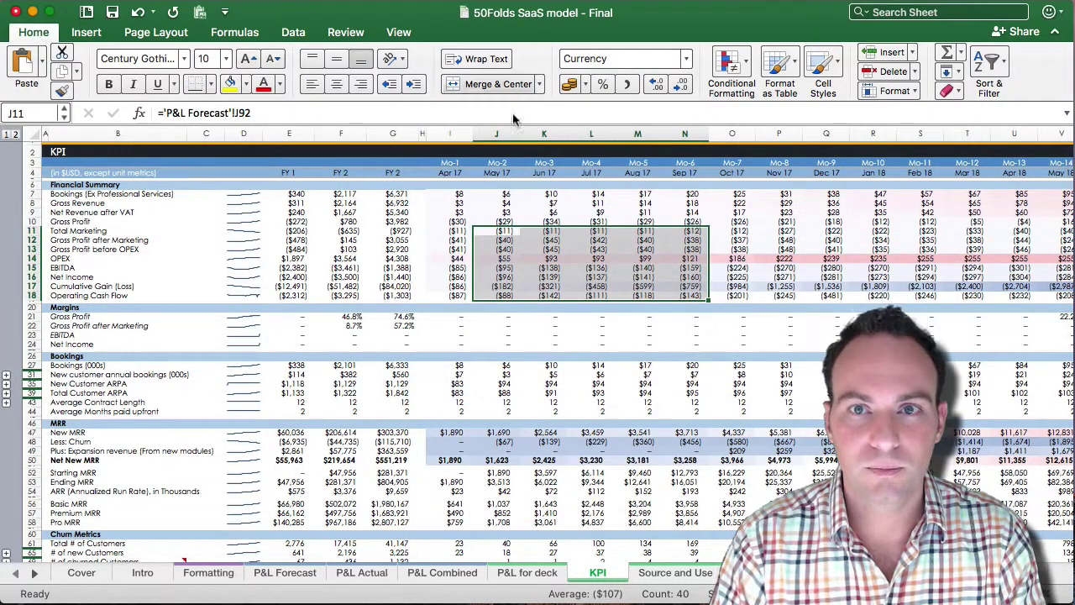
left_click(731, 64)
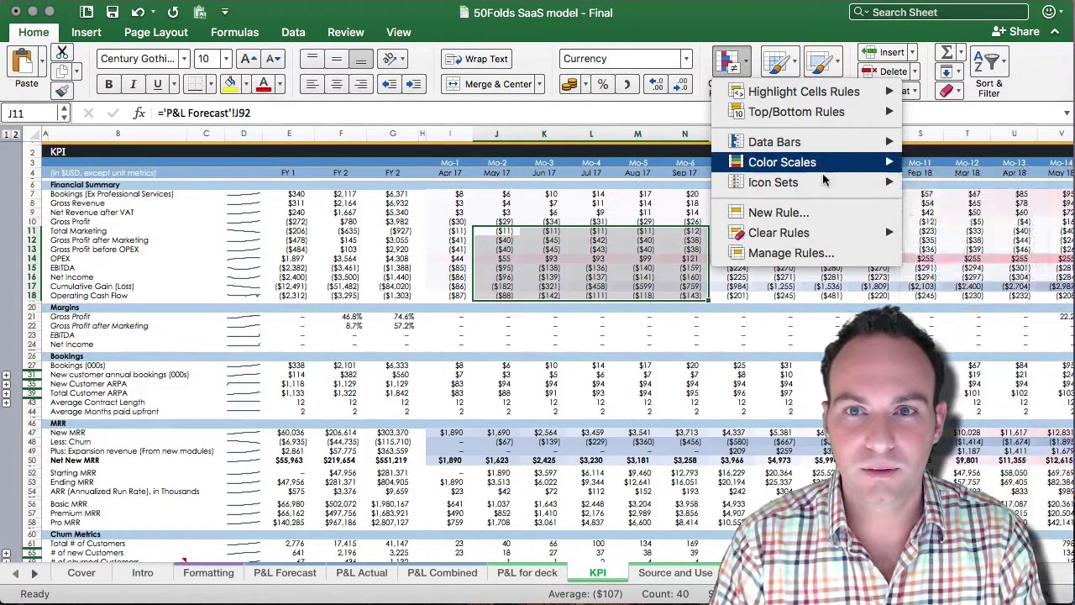
mouse_move(825, 175)
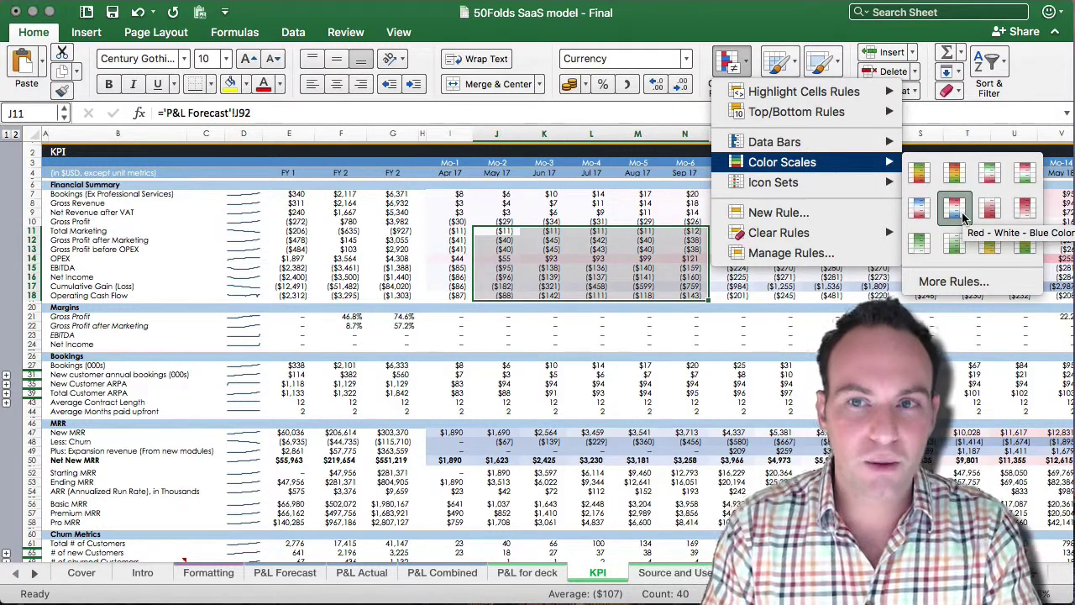
left_click(963, 217)
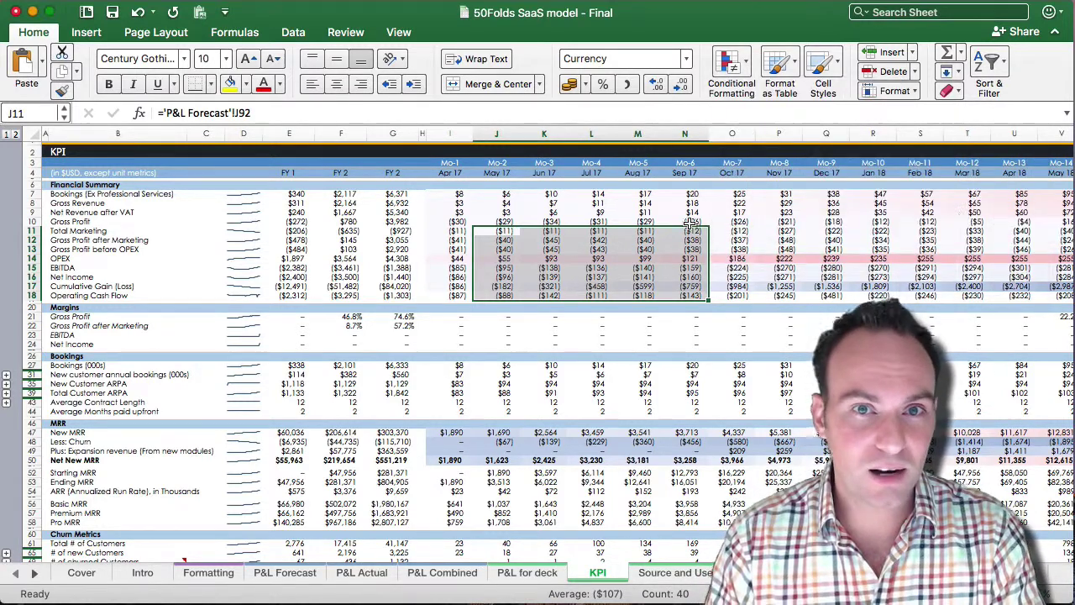
Step: Inspect the Gross Profit and Operating Cash Flow sparklines and compare the latter with its monthly values through Dec 19
left_click(248, 220)
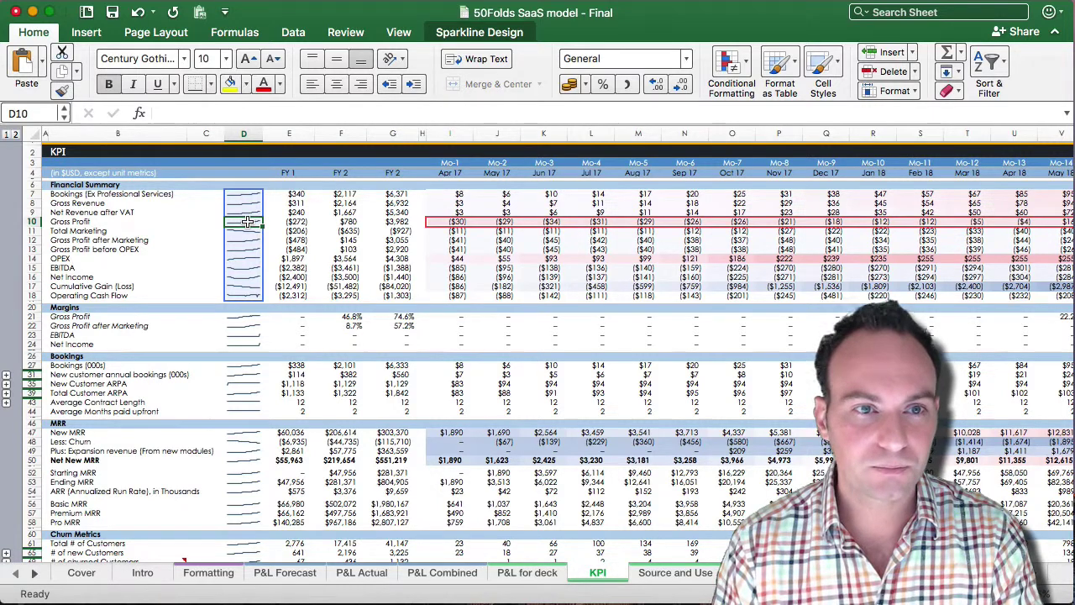
left_click(242, 296)
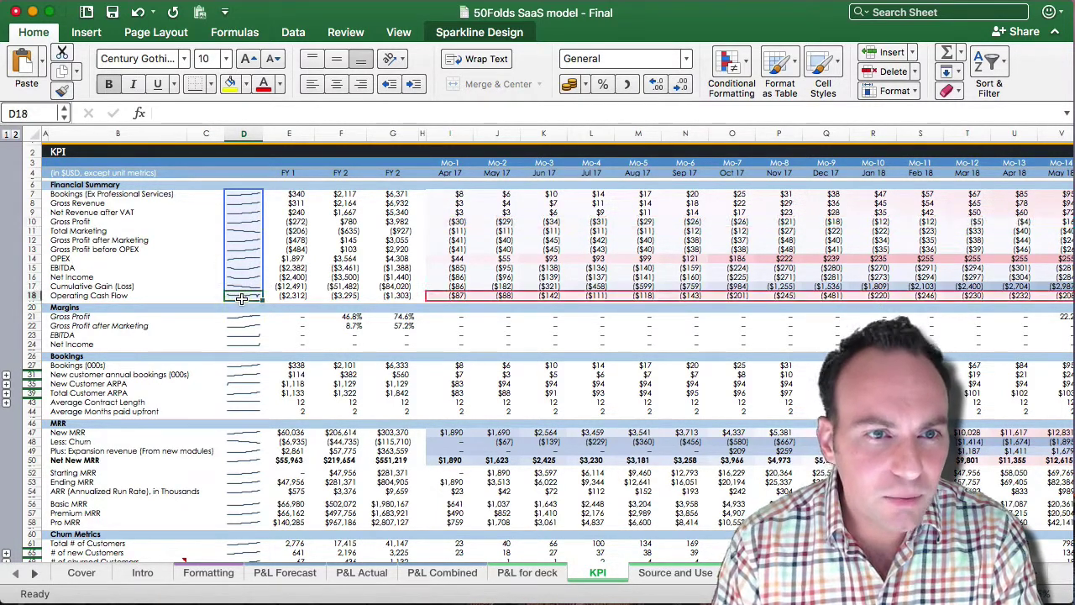
left_click(458, 295)
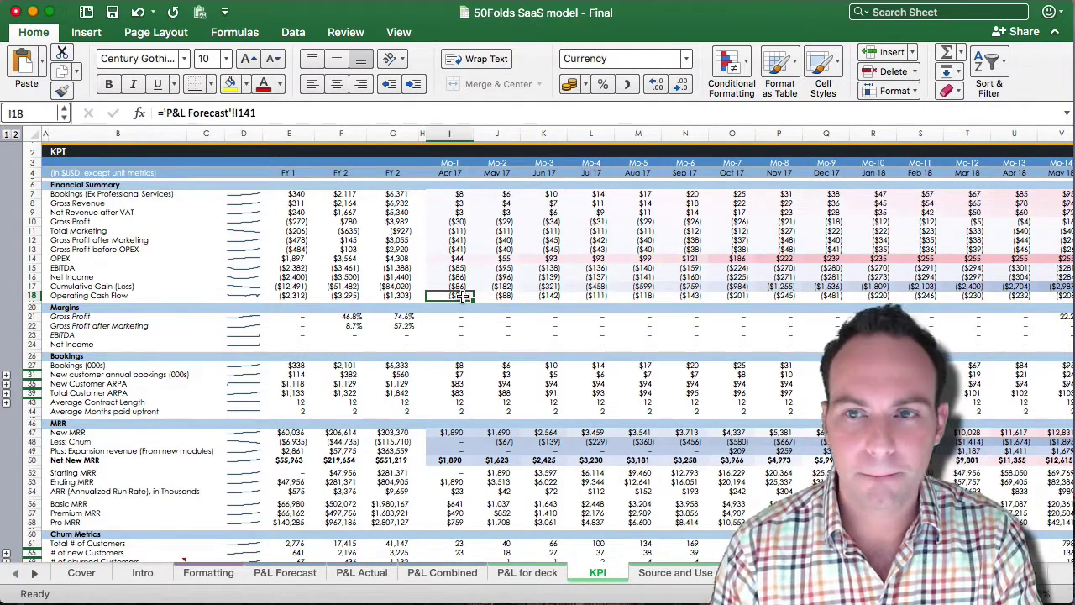
key("ctrl+Right")
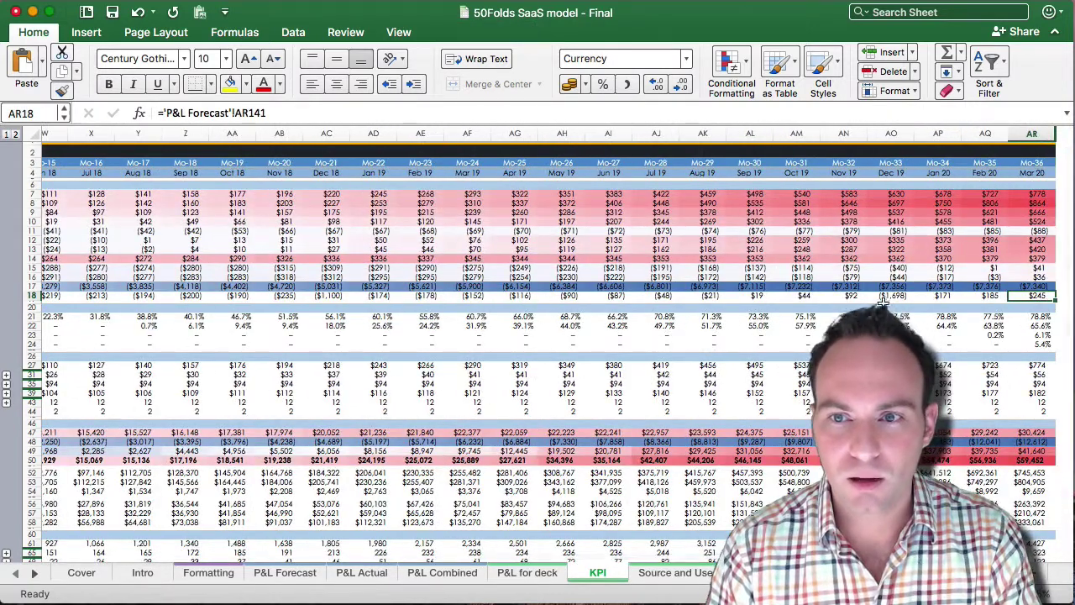
left_click(899, 296)
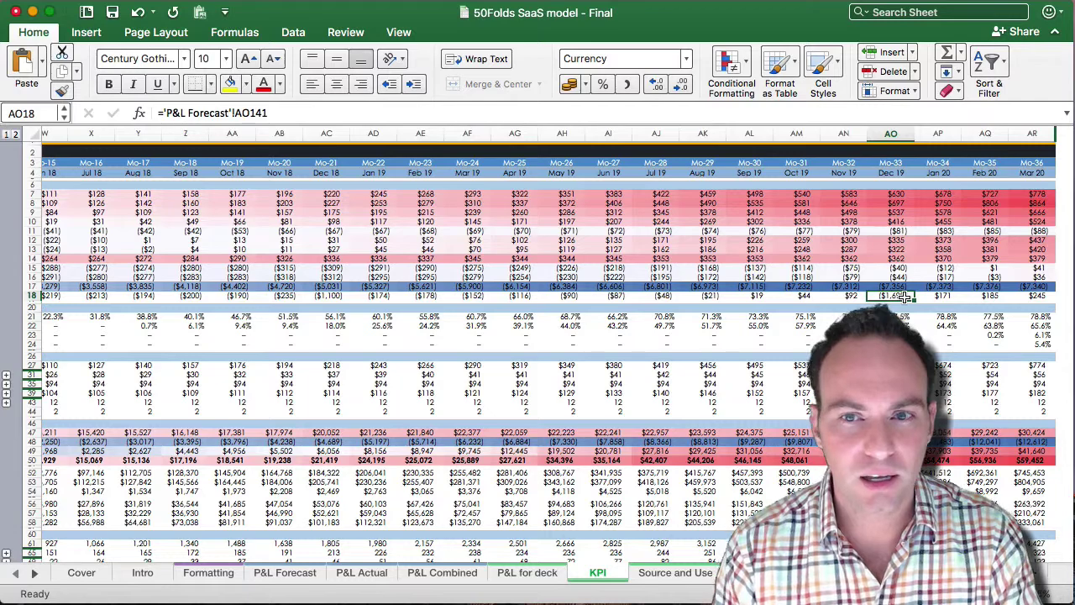
key("ctrl+Left")
key("ctrl+Left")
key("ctrl+Left")
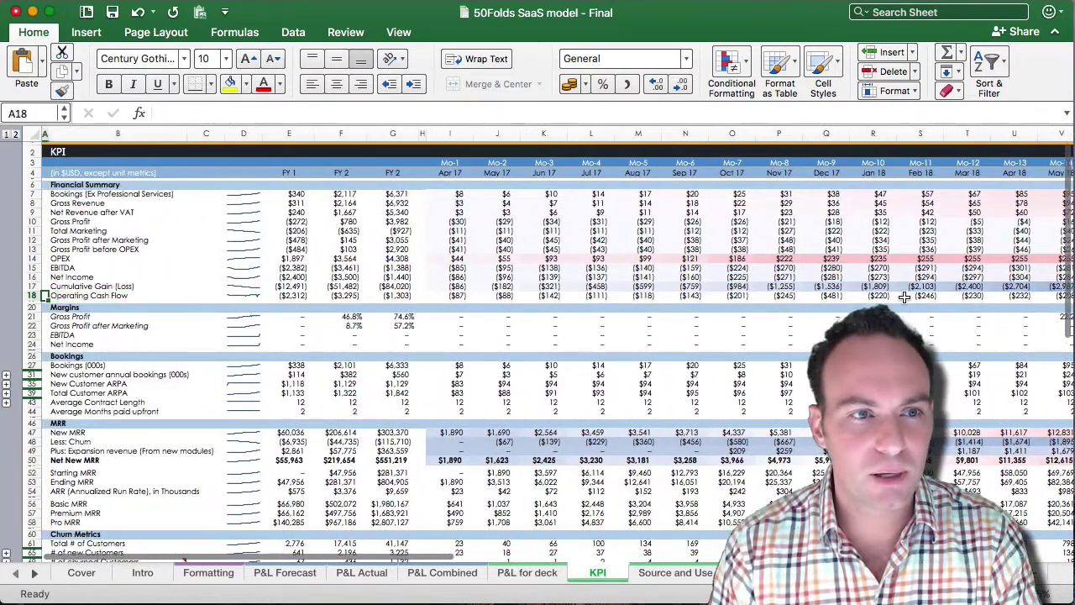
Step: Trace the Operating Cash Flow row again across the months to the Dec 19 value and return to the row's start
key("Right")
key("Right")
key("Right")
key("Right")
key("Right")
key("Right")
key("Right")
key("Right")
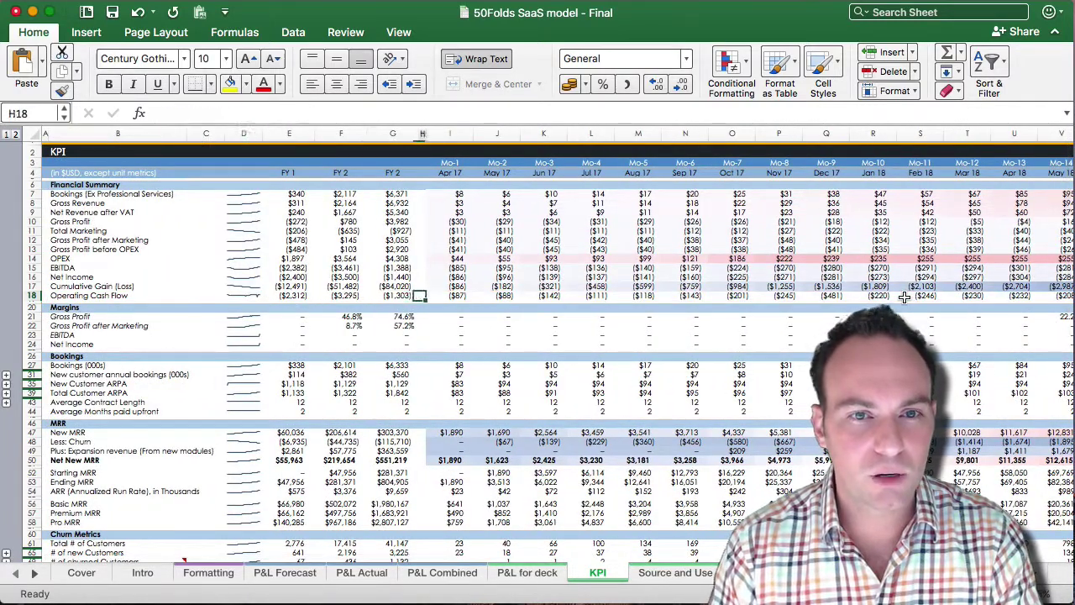
key("ctrl+Right")
key("Left")
key("Left")
key("Left")
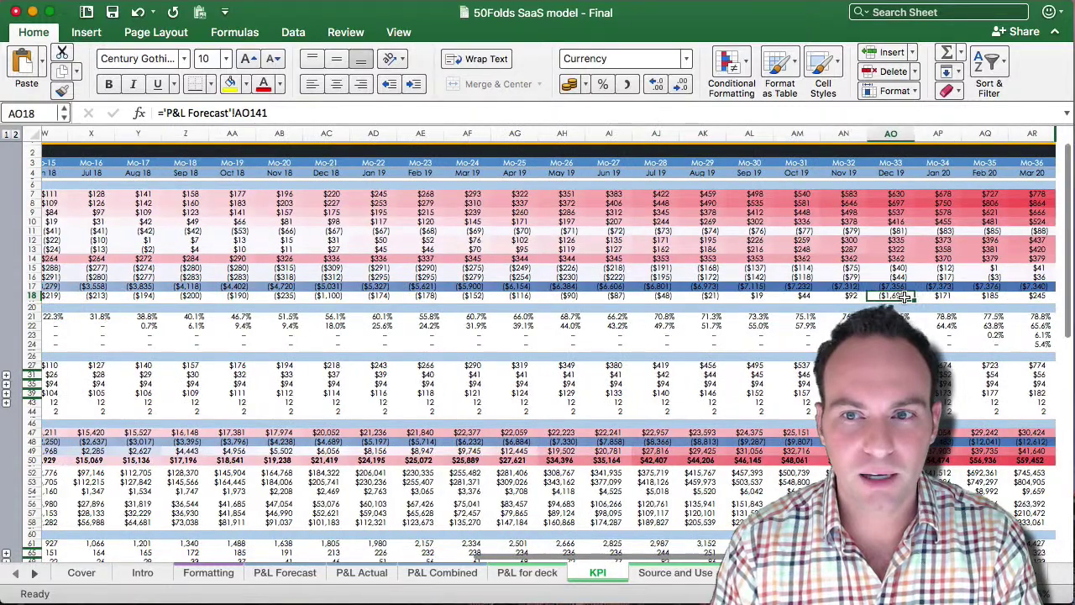
key("ctrl+Left")
key("ctrl+Left")
key("ctrl+Left")
key("ctrl+Left")
key("ctrl+Left")
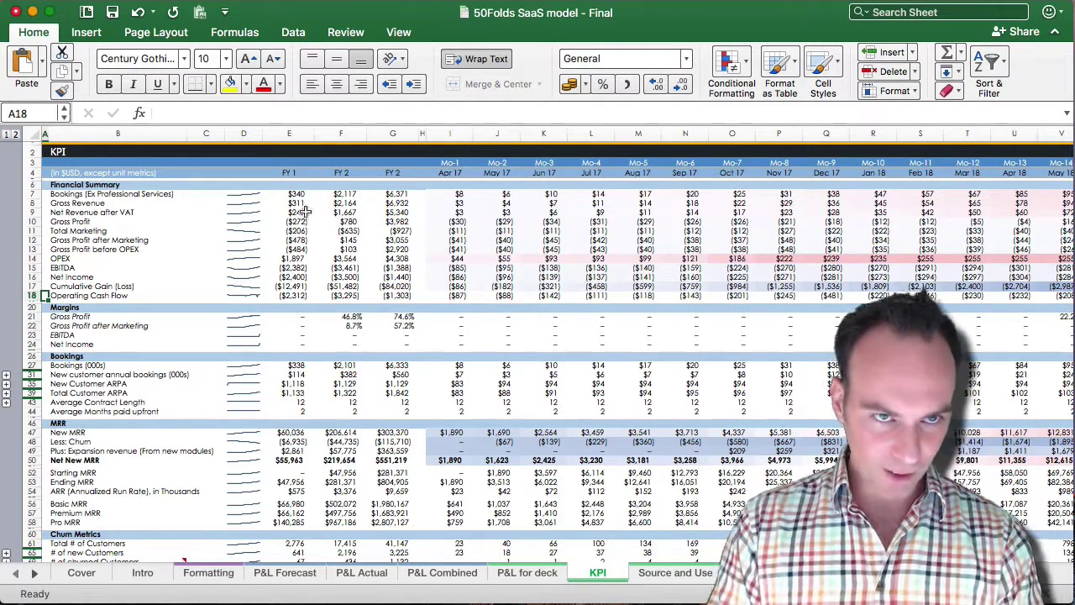
Step: Examine the yearly Gross Revenue figures in E8:G8 and the monthly Margins rows through Mar 20
left_click_drag(294, 204, 372, 210)
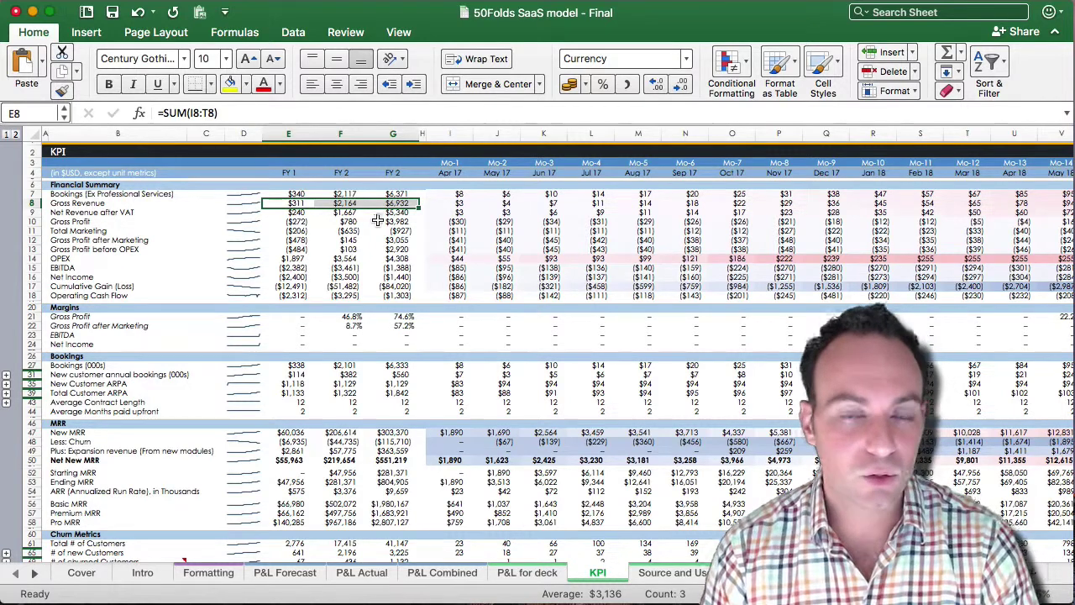
left_click(453, 231)
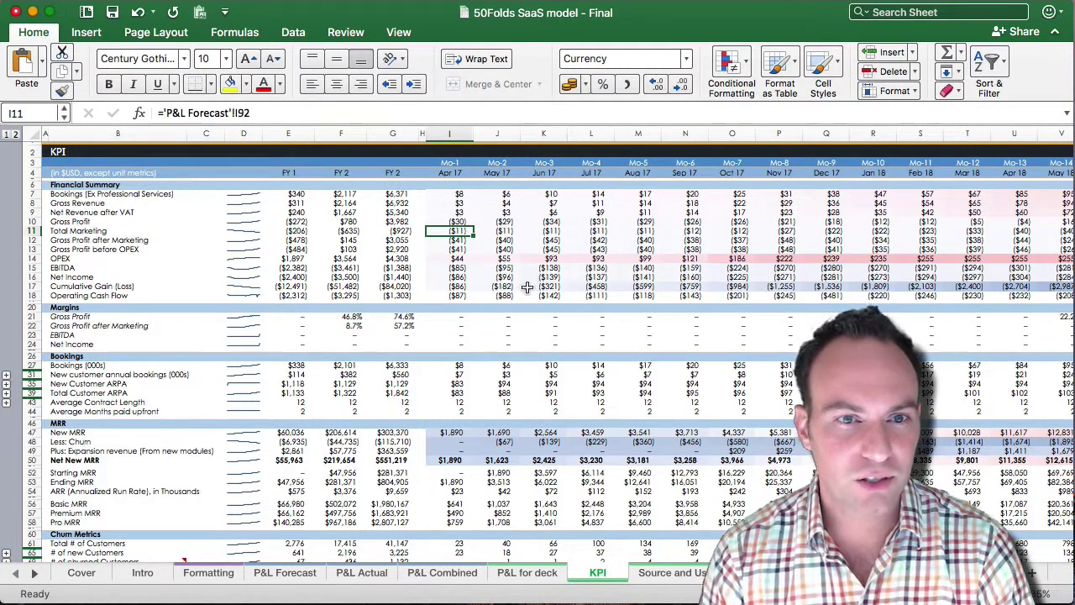
left_click(509, 317)
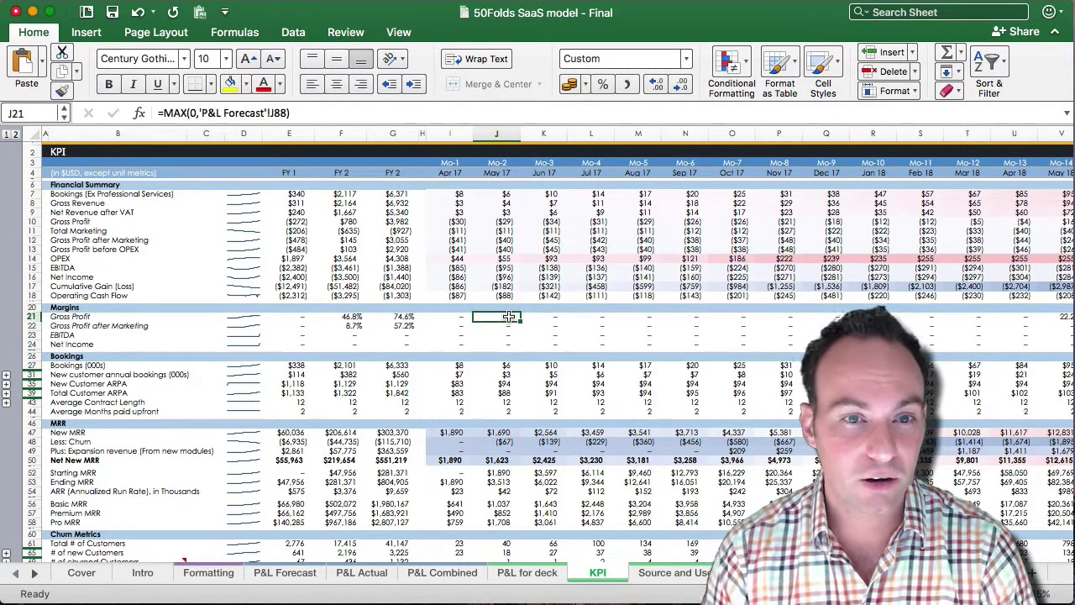
left_click(492, 349)
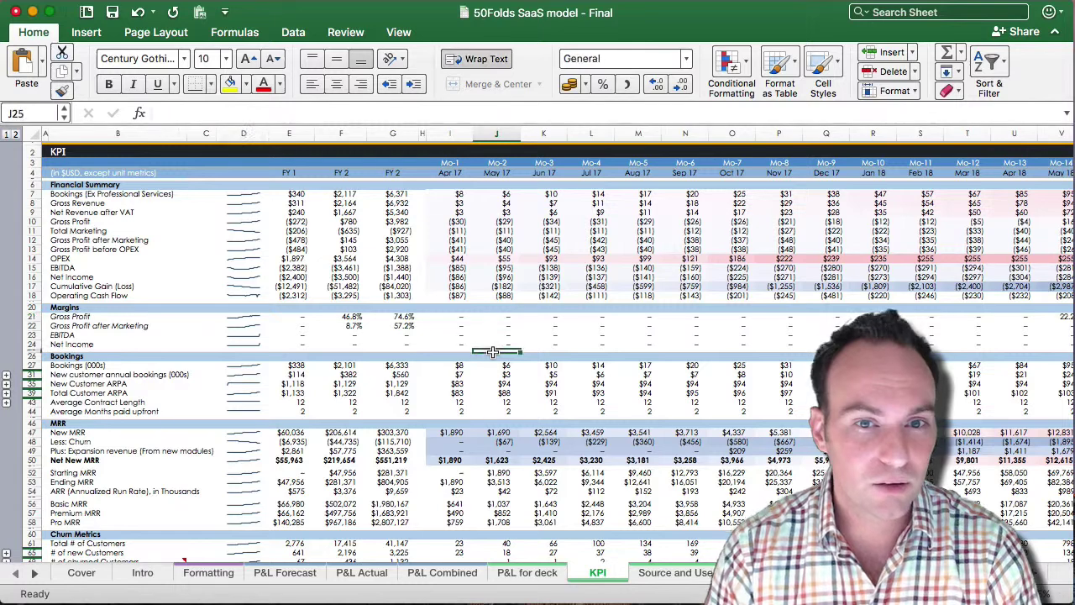
key("ctrl+Right")
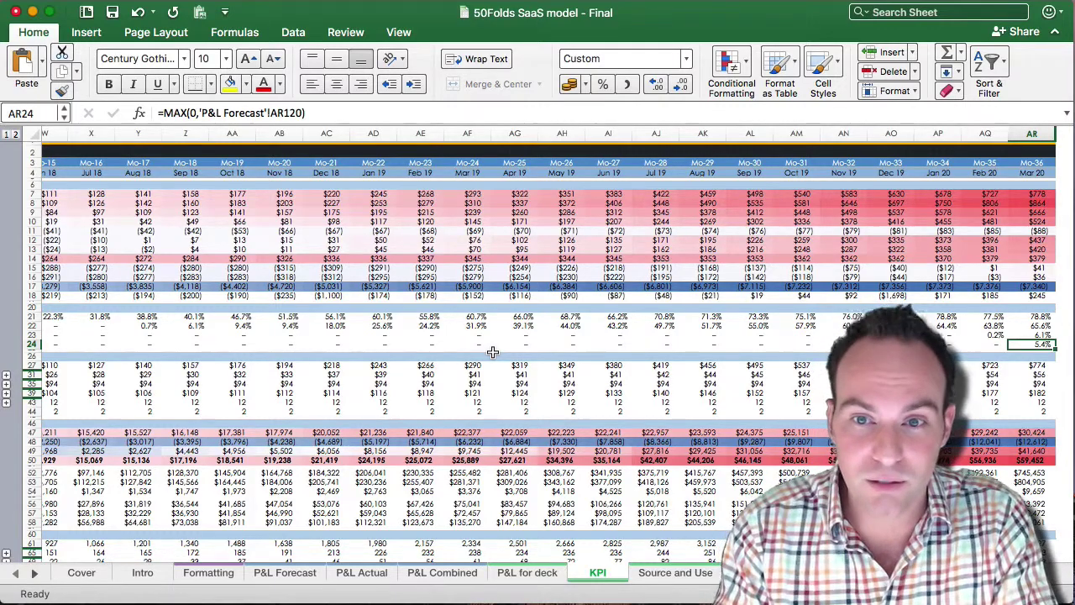
key("ctrl+Left")
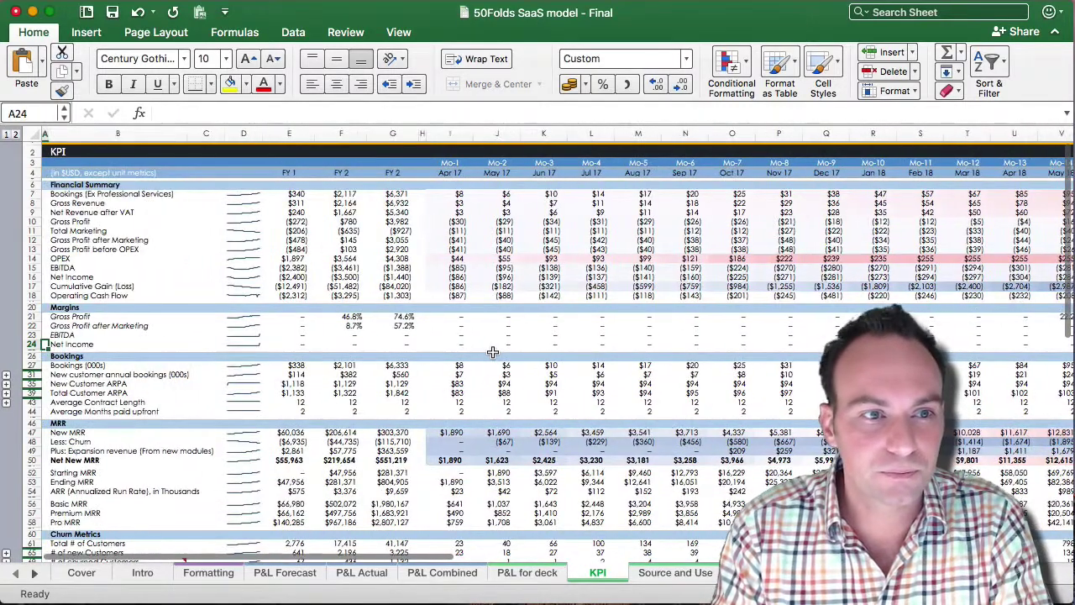
Step: Expand all grouped rows on the KPI sheet and review the detailed metrics down to Professional Services
scroll(494, 351, "down", 3)
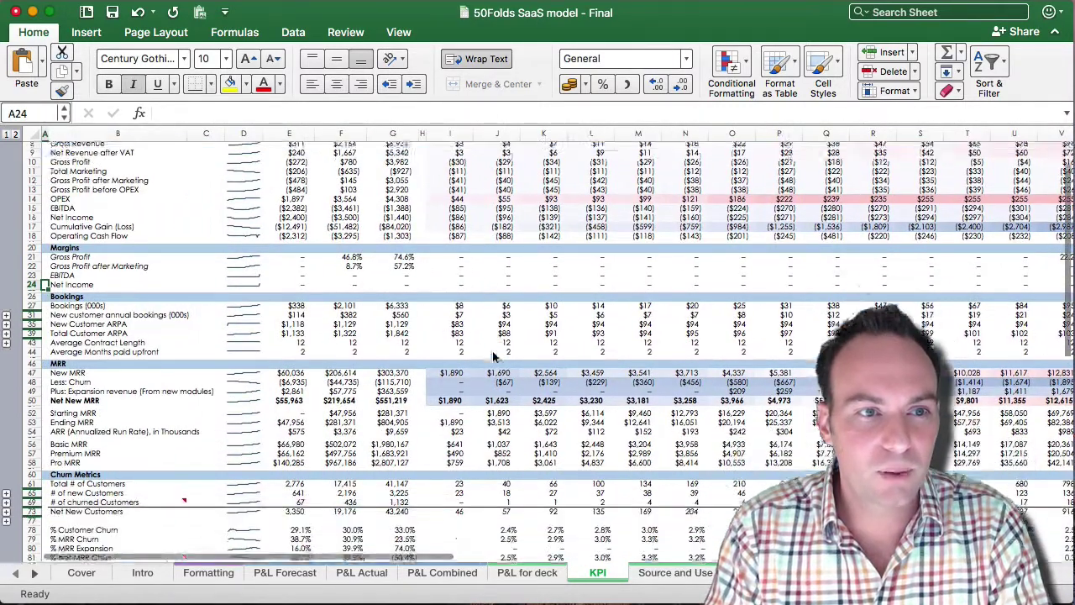
scroll(493, 357, "down", 1)
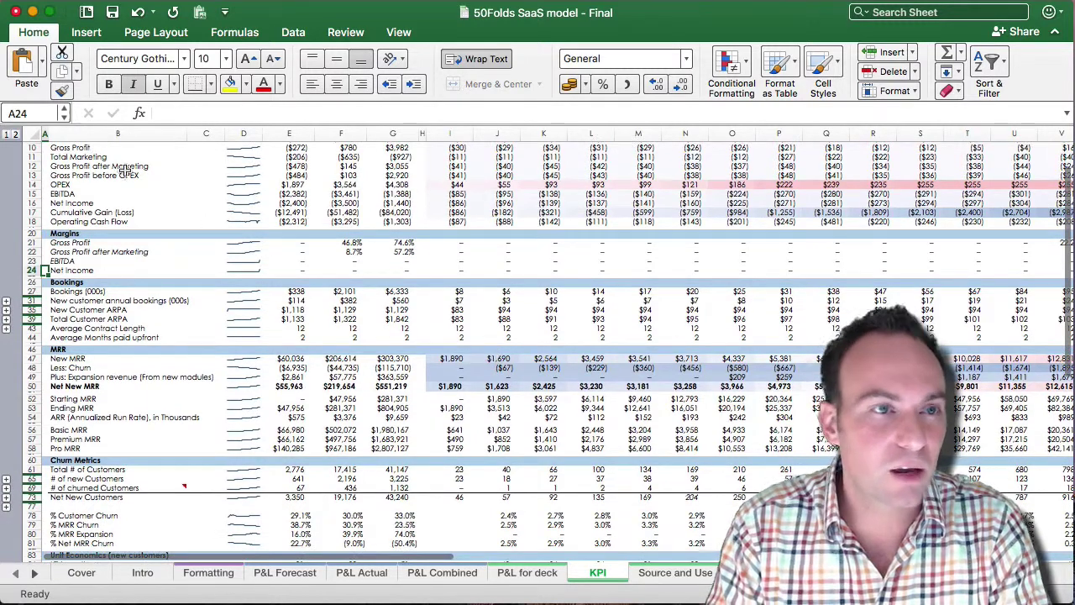
left_click(16, 134)
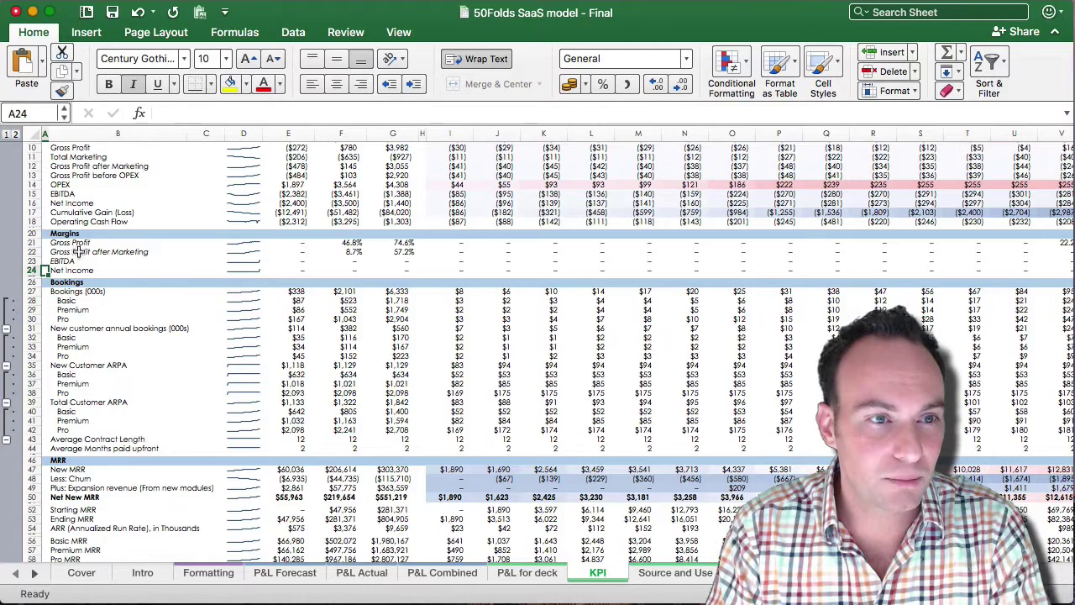
scroll(71, 302, "down", 9)
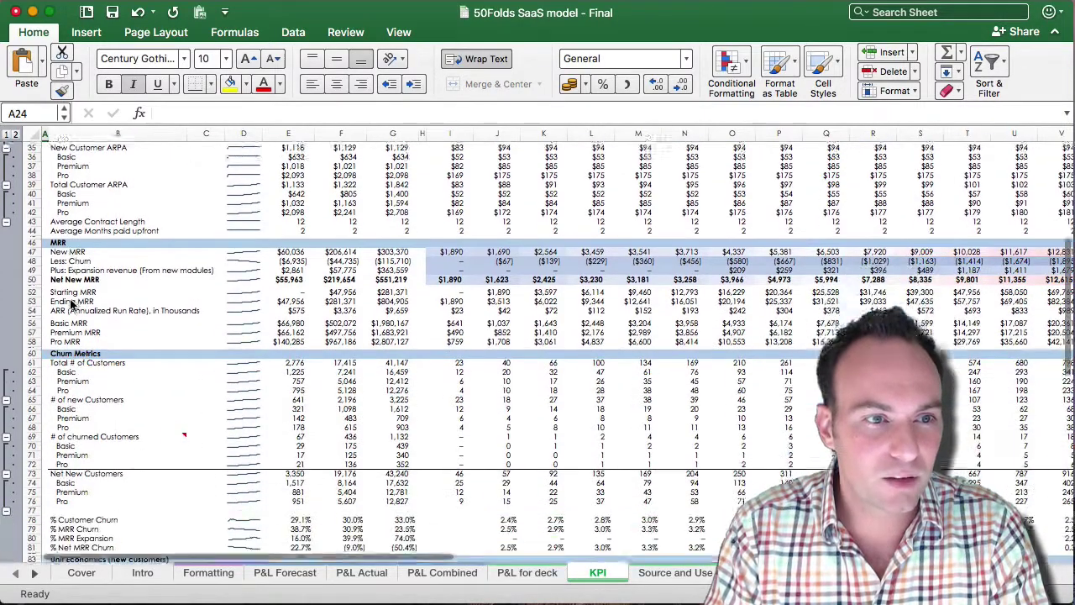
scroll(71, 304, "down", 15)
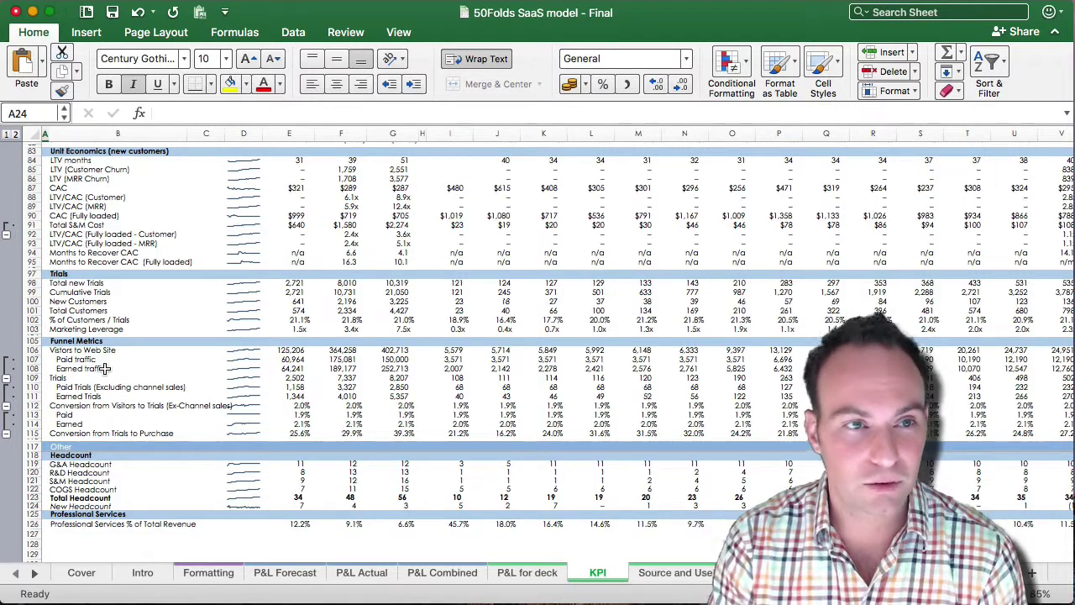
scroll(105, 368, "up", 20)
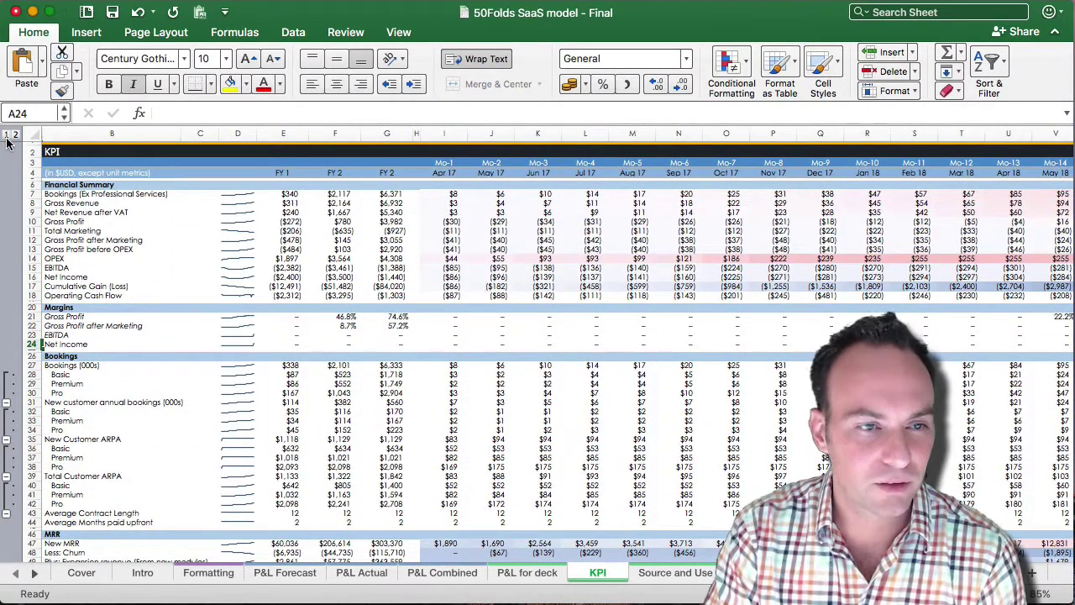
Step: Collapse all grouped rows to the summary level and view the Bookings, MRR and Churn Metrics sections
left_click(7, 136)
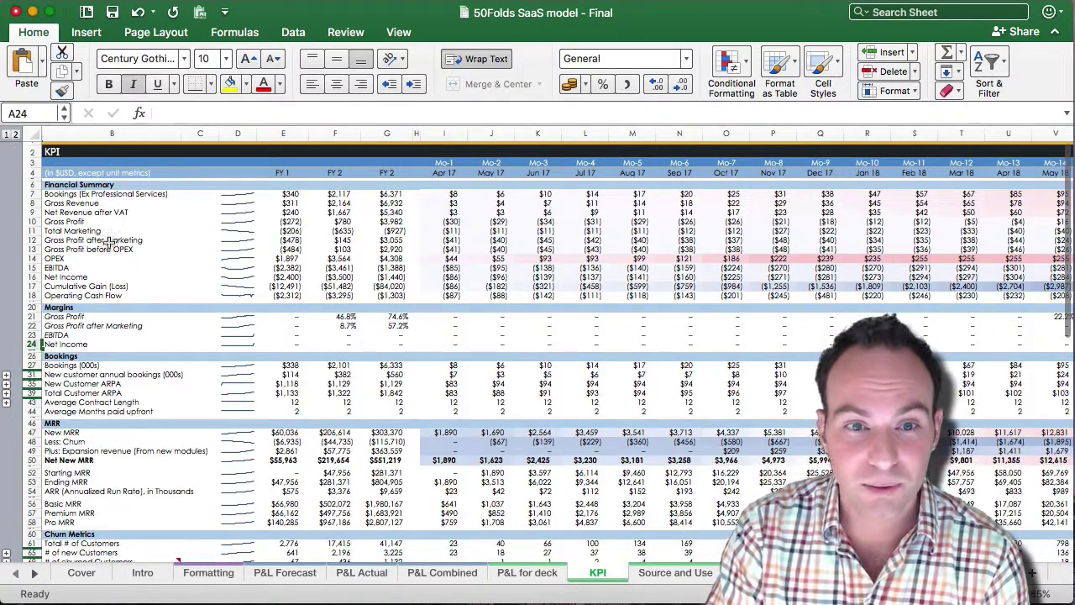
left_click(223, 356)
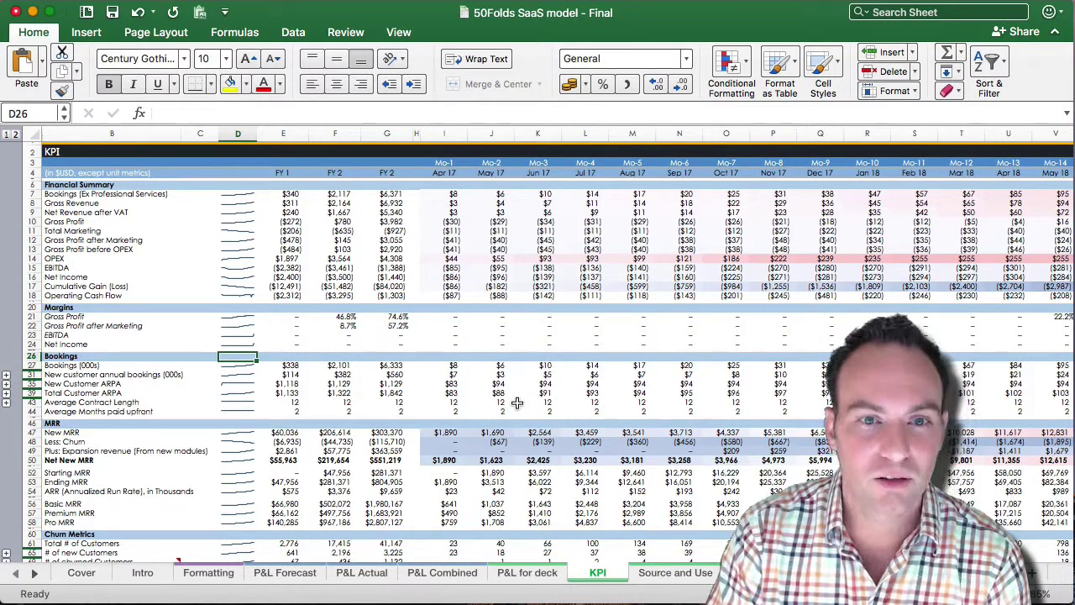
scroll(517, 403, "down", 4)
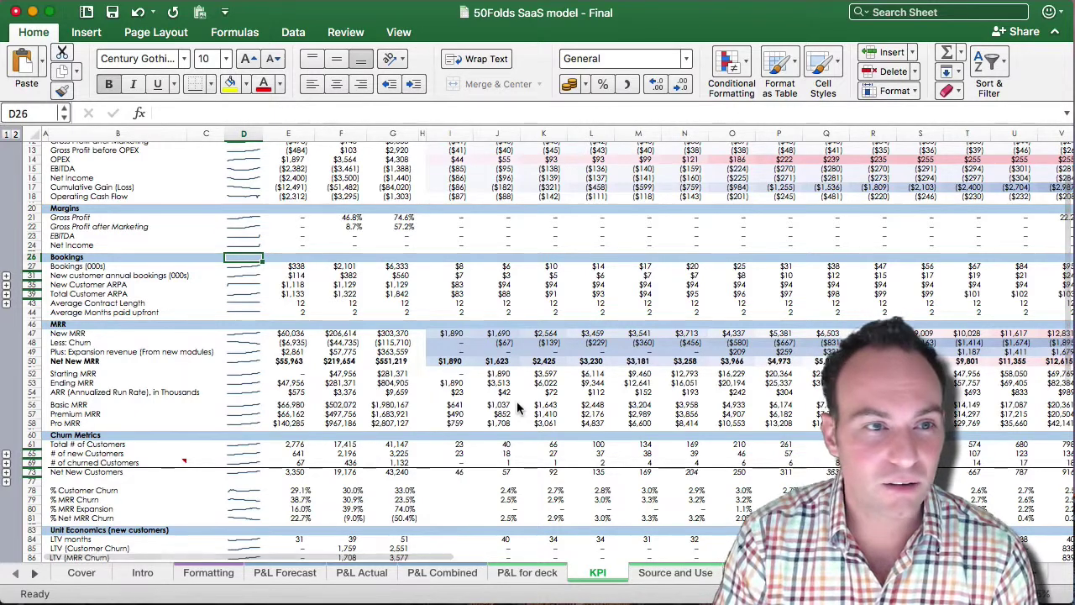
Step: Inspect the Net New MRR formula in J50 and the Pro MRR link in J58 of the MRR section
left_click(502, 361)
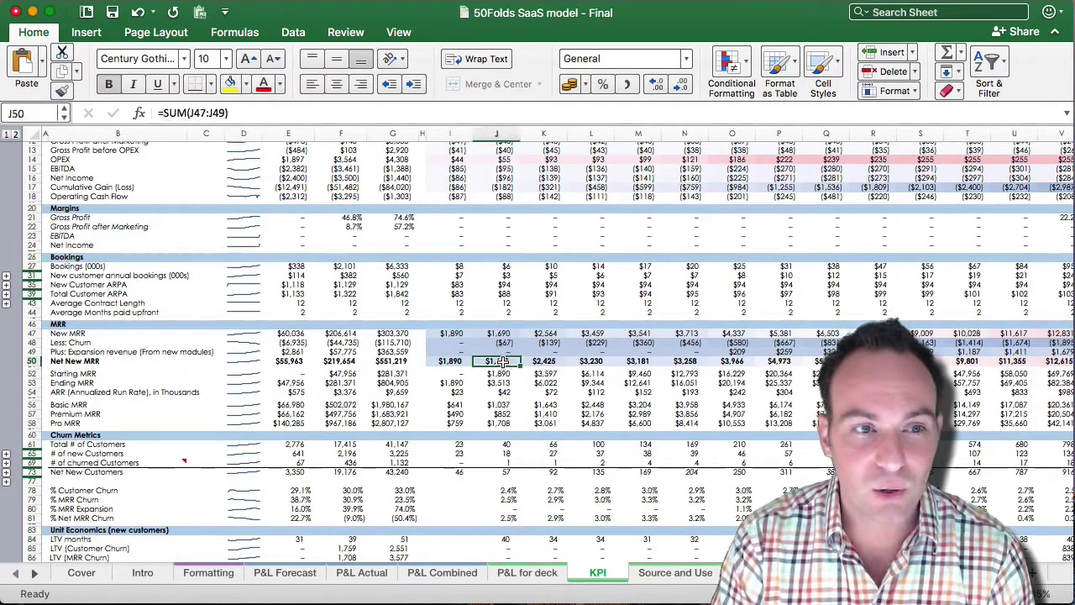
left_click(494, 424)
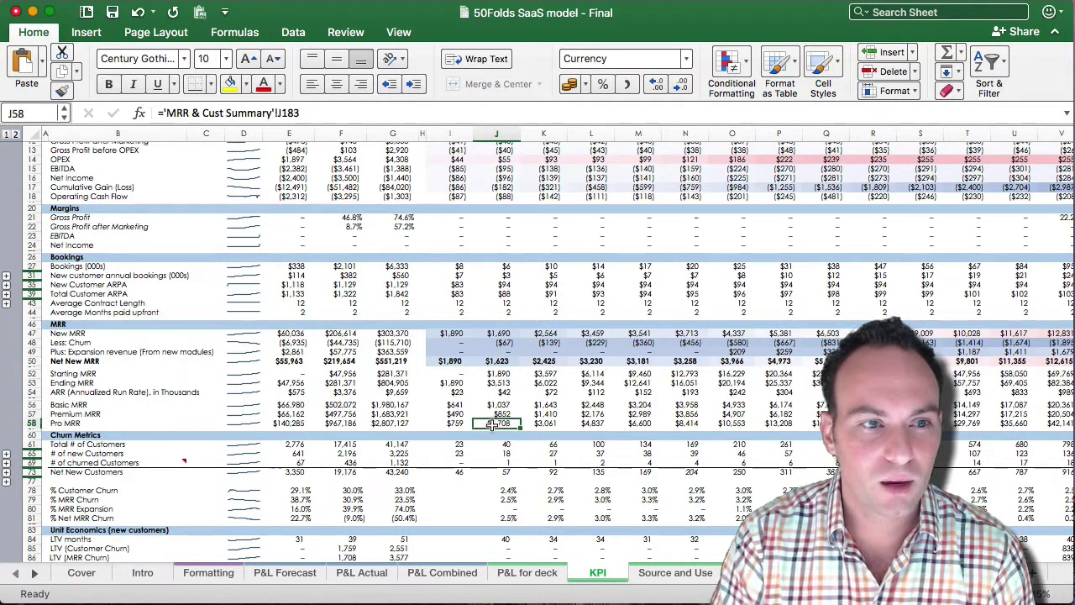
scroll(494, 424, "down", 4)
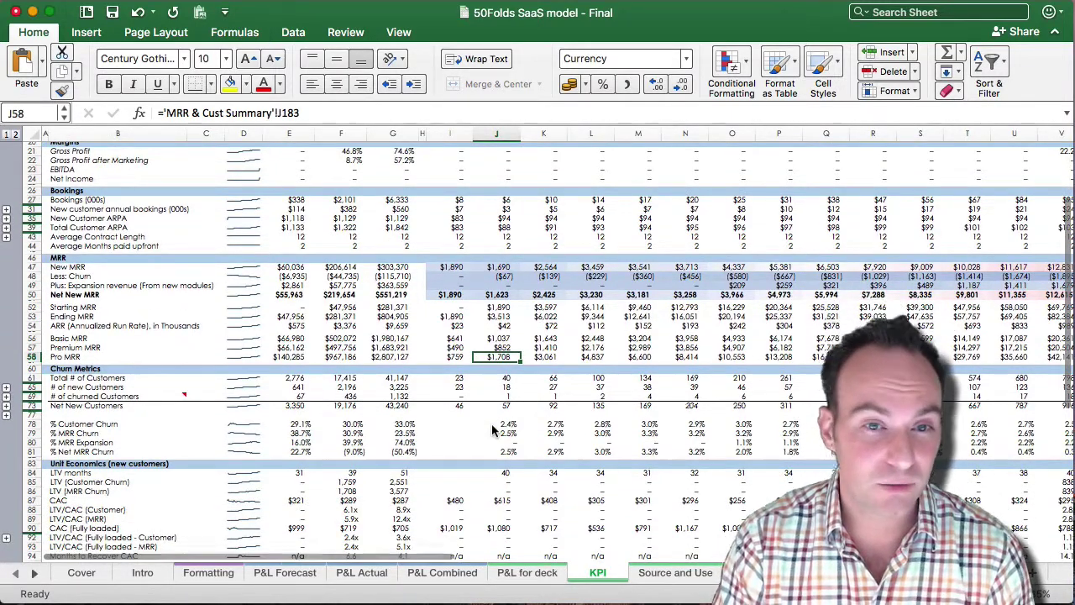
scroll(492, 424, "down", 3)
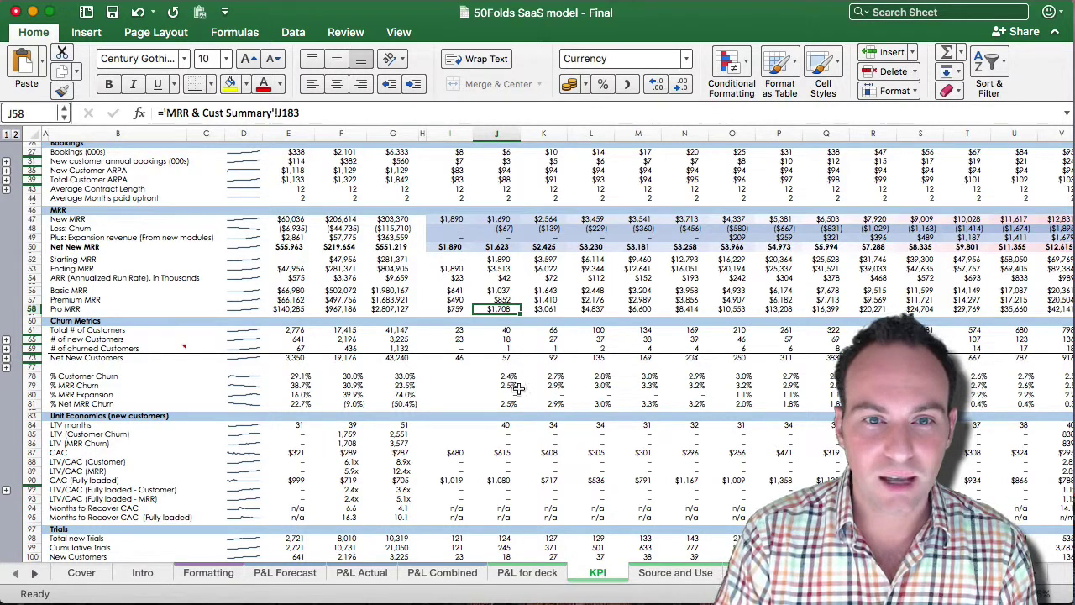
Step: Check the % Customer Churn, % MRR Churn and % MRR Expansion formulas in J78:J80
left_click(511, 377)
key("Down")
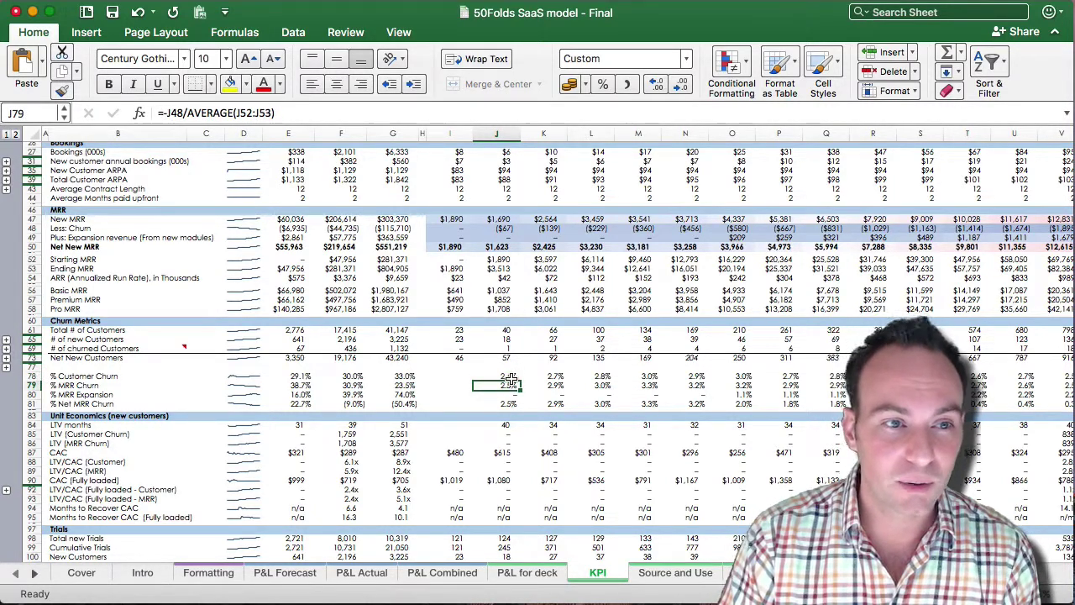
key("Down")
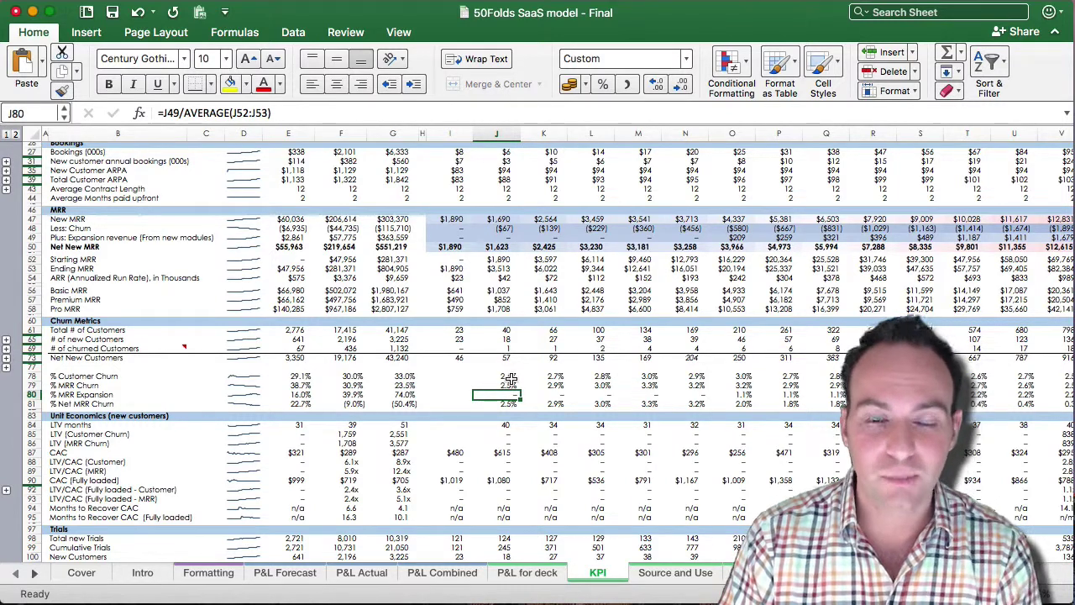
Step: Follow the % MRR Expansion row across to P80, and check the % Net MRR Churn formula in O81
key("Right")
key("Right")
key("Right")
key("Right")
key("Right")
key("Right")
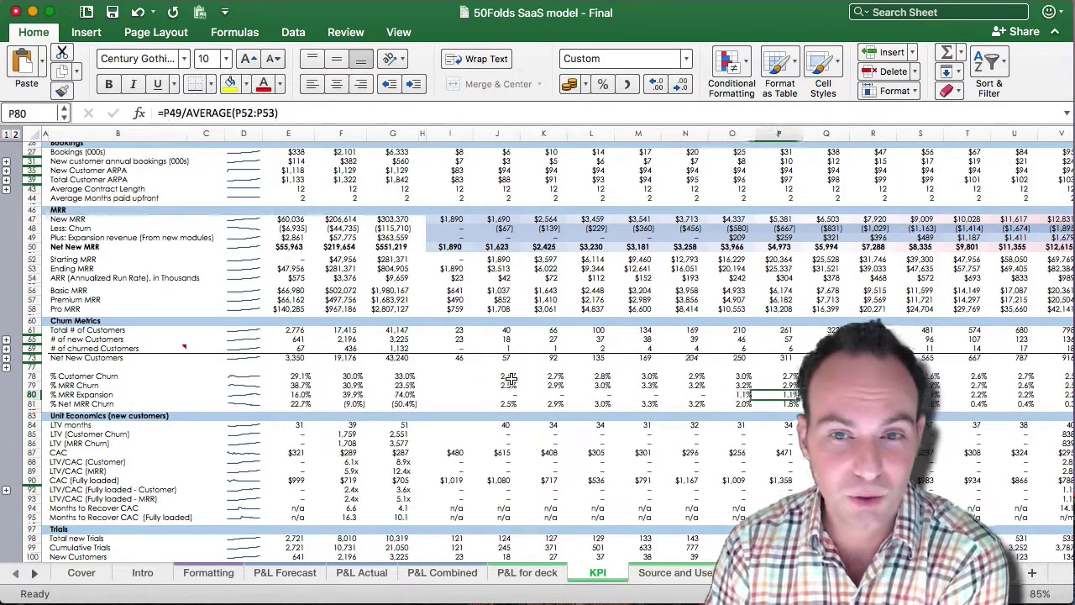
key("Left")
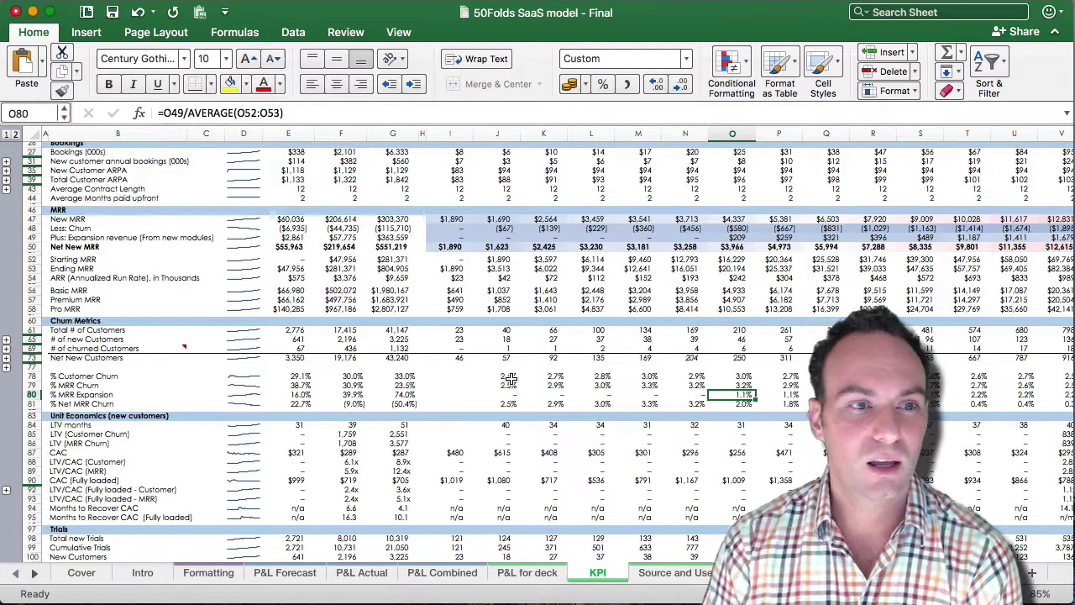
key("Down")
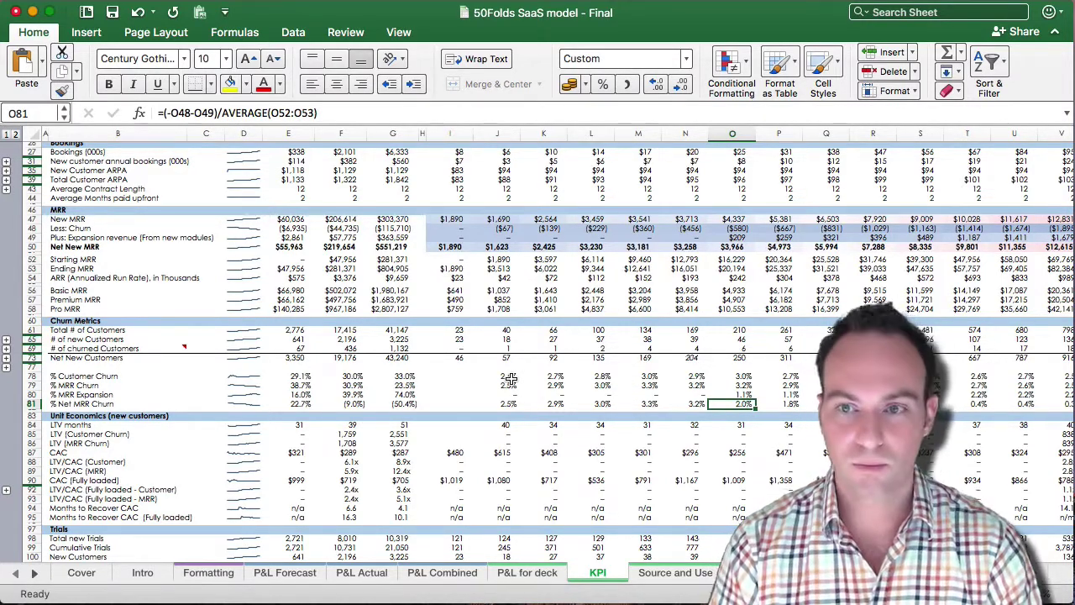
Step: Jump along the % Net MRR Churn row, return to its start and check the yearly formula in F81
key("ctrl+Right")
key("ctrl+Left")
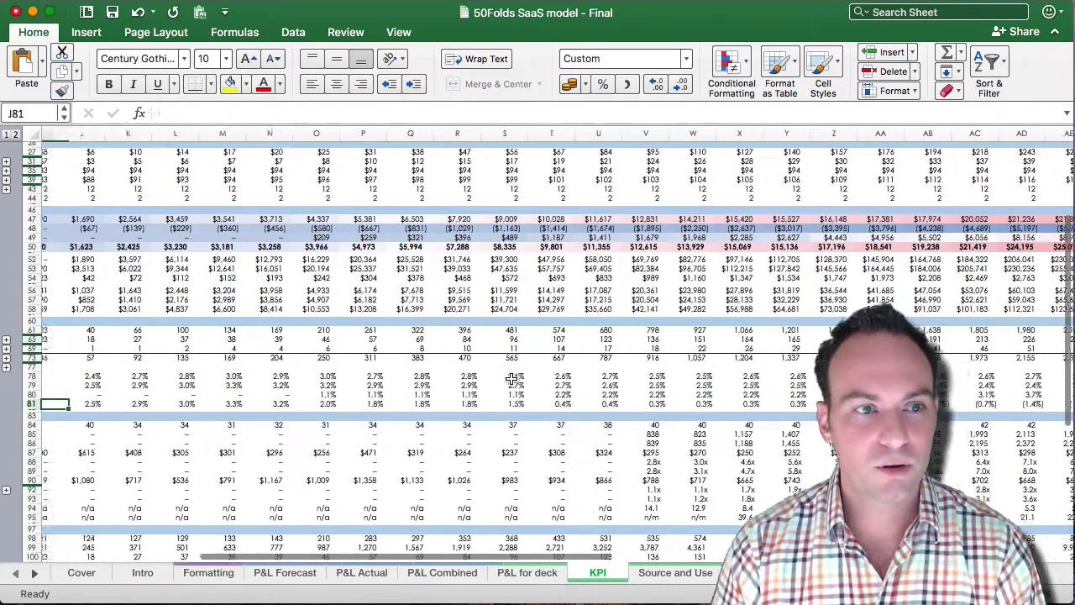
key("ctrl+Left")
key("ctrl+Left")
key("ctrl+Left")
key("ctrl+Left")
key("Right")
key("Right")
key("Right")
key("Right")
key("Right")
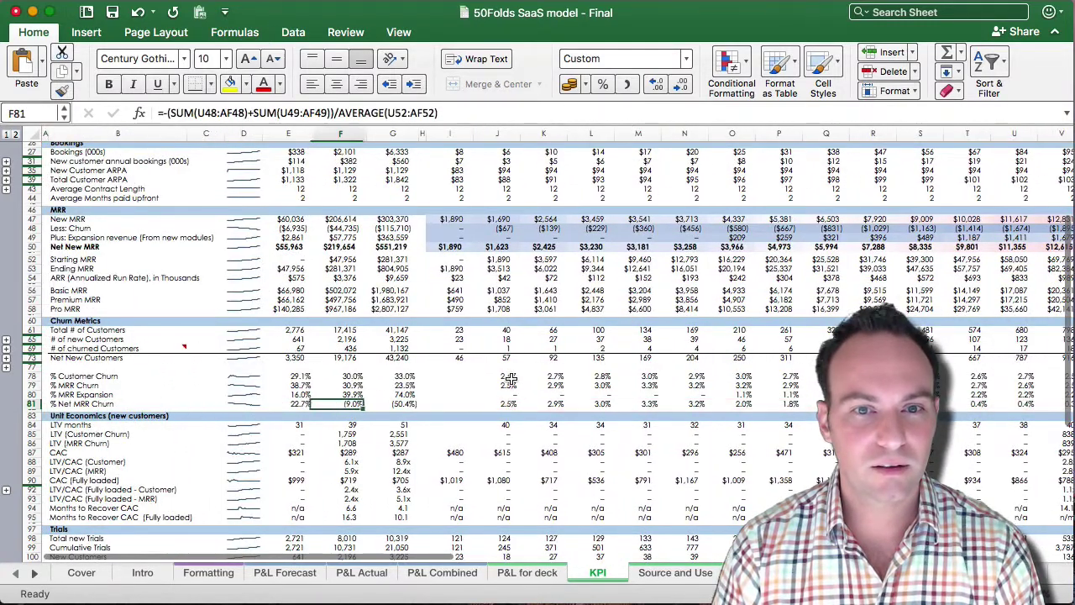
Step: Trace the monthly % Net MRR Churn values from the yearly columns across to Z81 and AA81
key("Right")
key("Right")
key("Right")
key("Right")
key("Right")
key("Right")
key("Right")
key("Right")
key("Right")
key("Right")
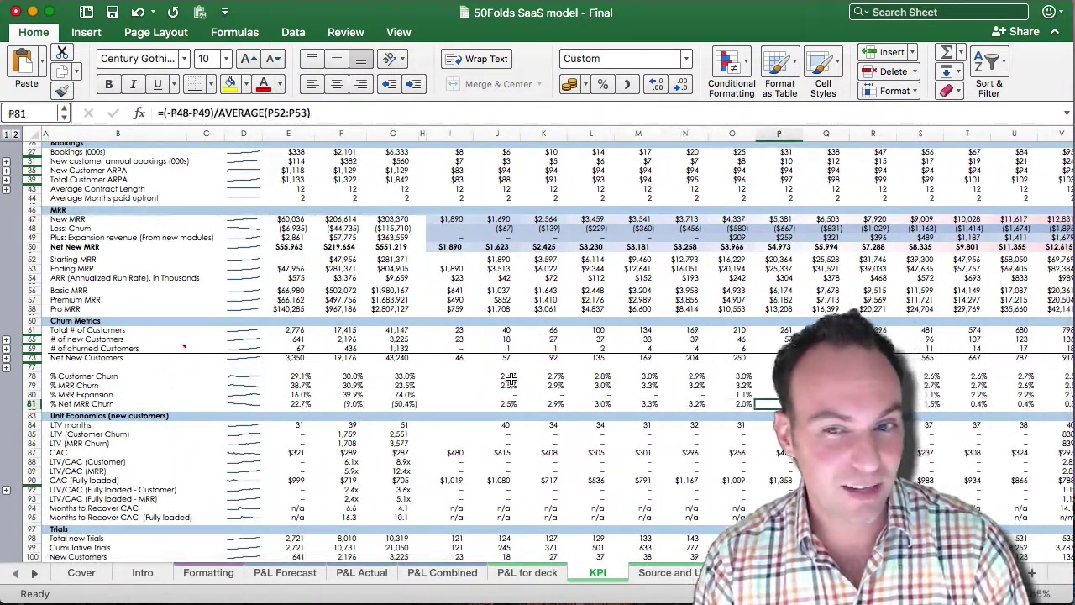
key("Right")
key("Right")
key("Right")
key("Right")
key("Right")
key("Right")
key("Right")
key("Right")
key("Right")
key("Right")
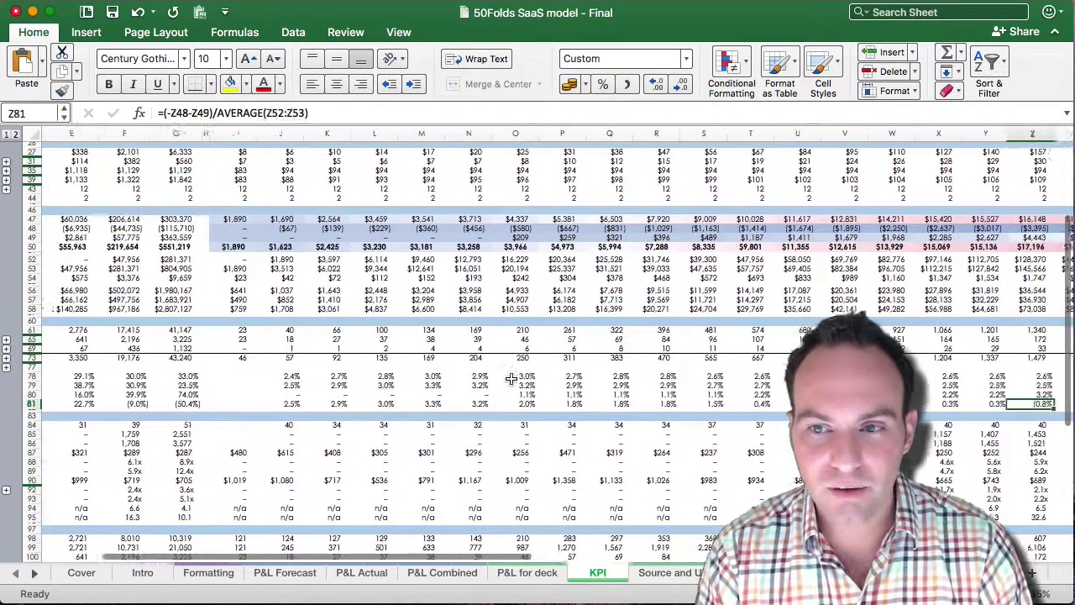
key("Right")
key("Right")
key("Right")
key("Left")
key("Left")
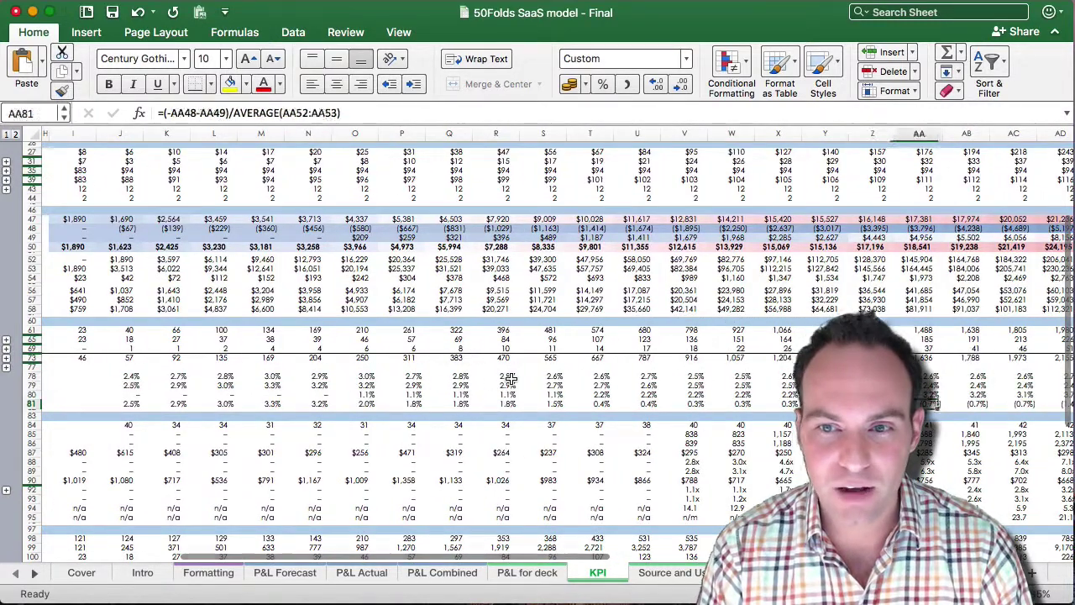
Step: Follow % Net MRR Churn onward past AJ81, and return to the start of row 81
key("Right")
key("Right")
key("Right")
key("Right")
key("Right")
key("Right")
key("Right")
key("Right")
key("Right")
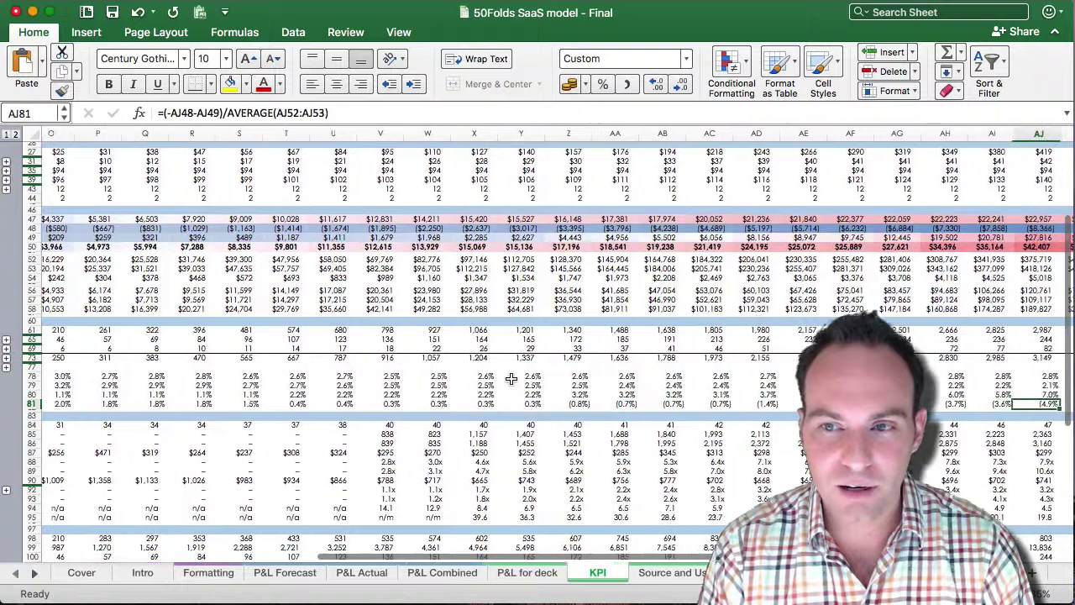
key("Right")
key("Right")
key("Left")
key("Left")
key("Left")
key("Left")
key("Left")
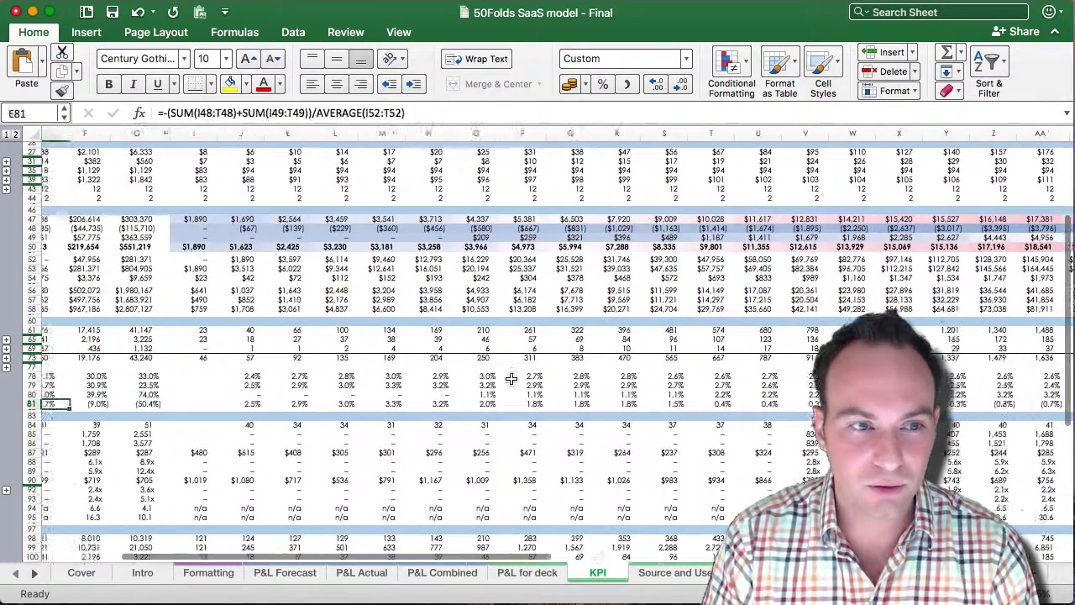
key("Home")
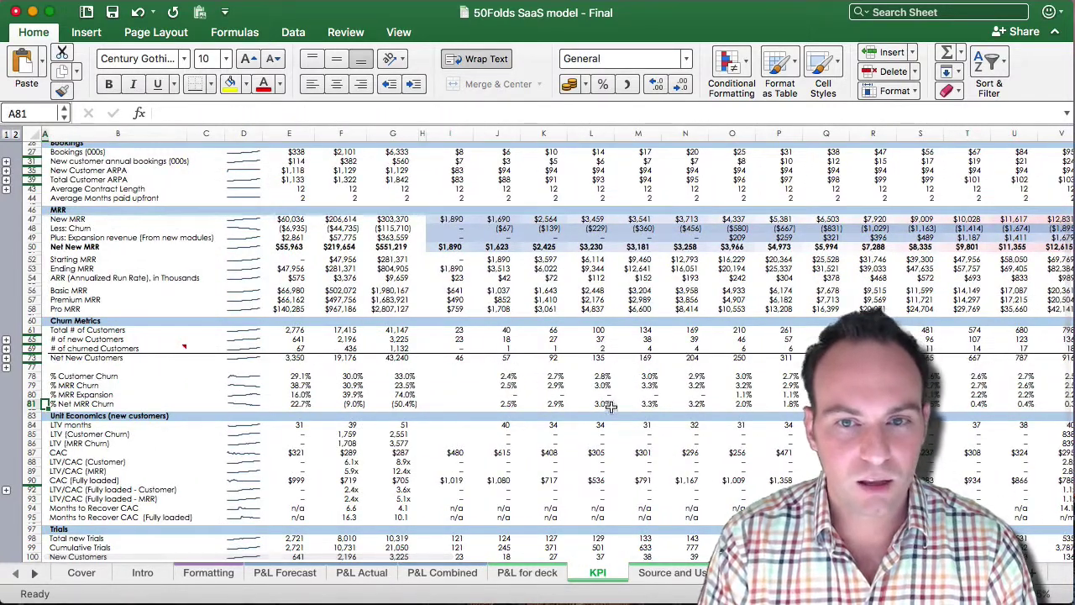
Step: Review the Unit Economics formulas for LTV months, LTV, CAC and LTV/CAC in J84:J89
left_click(561, 394)
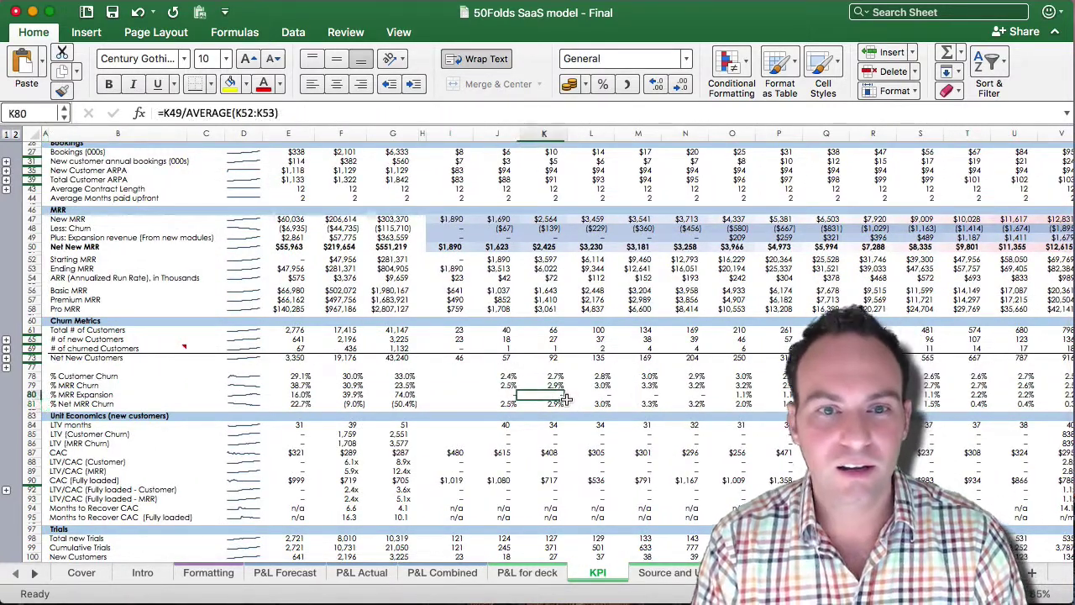
scroll(568, 403, "down", 1)
scroll(568, 403, "down", 2)
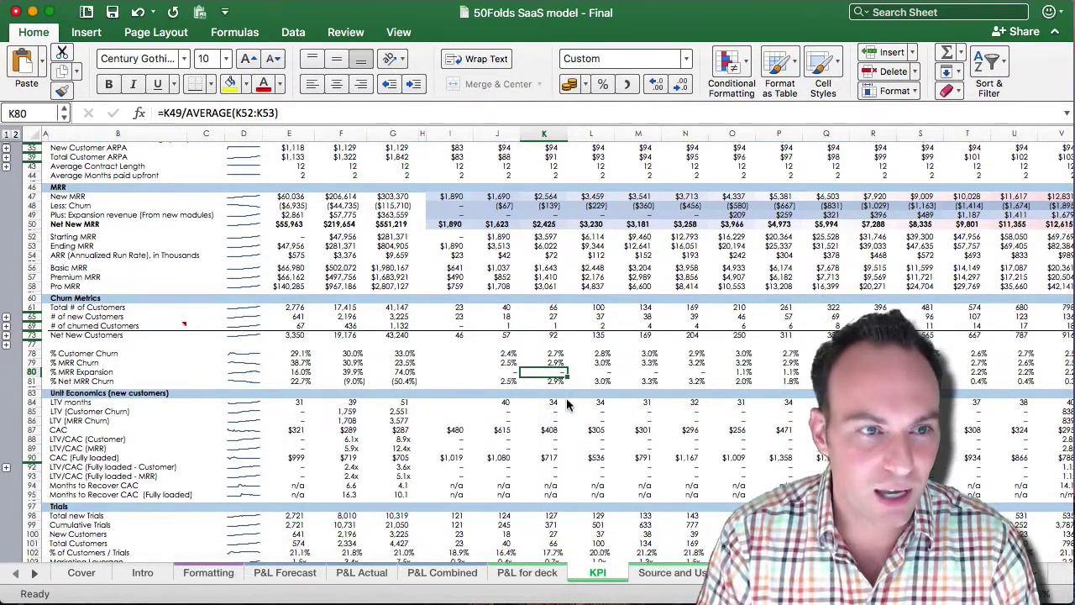
scroll(566, 404, "down", 10)
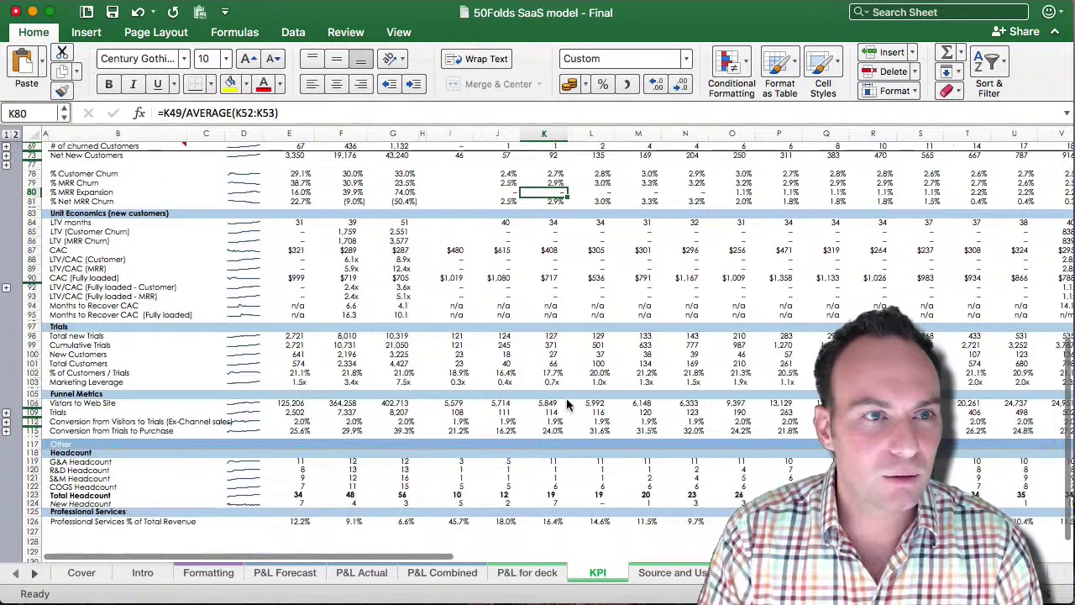
left_click(500, 223)
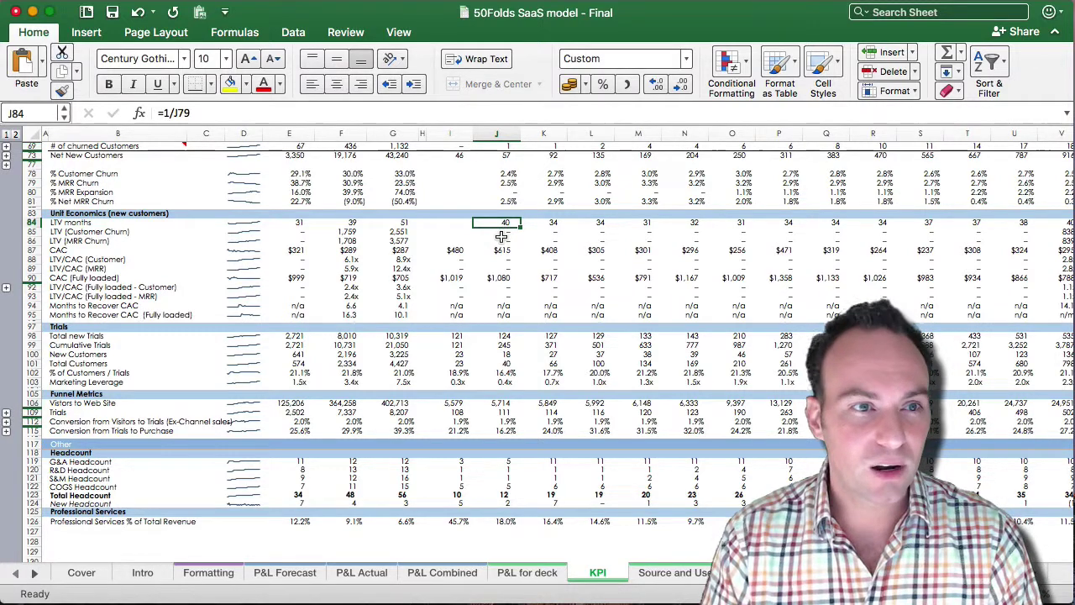
left_click(501, 236)
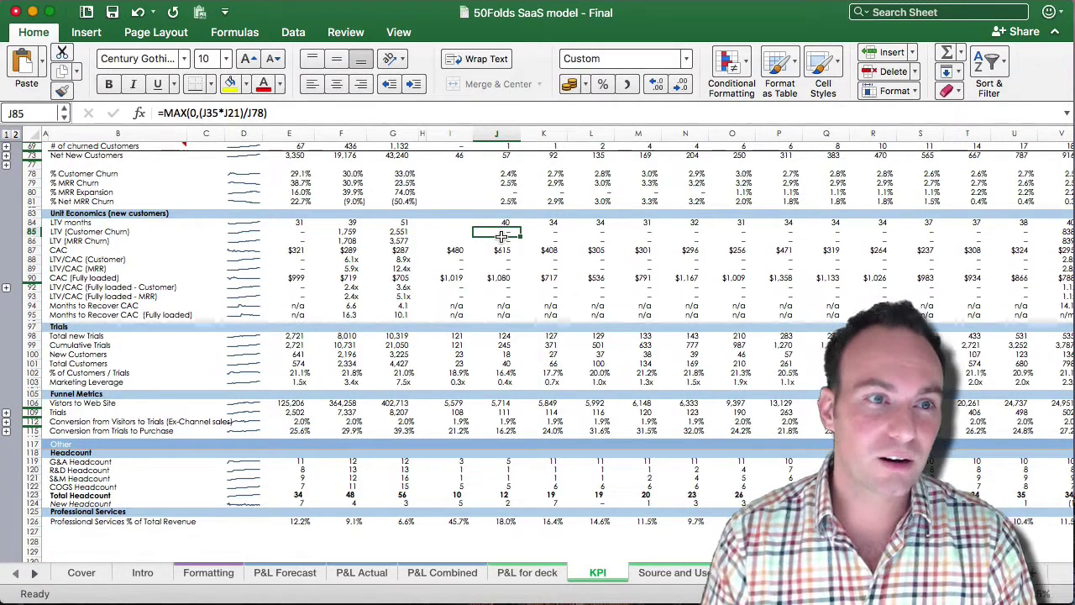
left_click(501, 240)
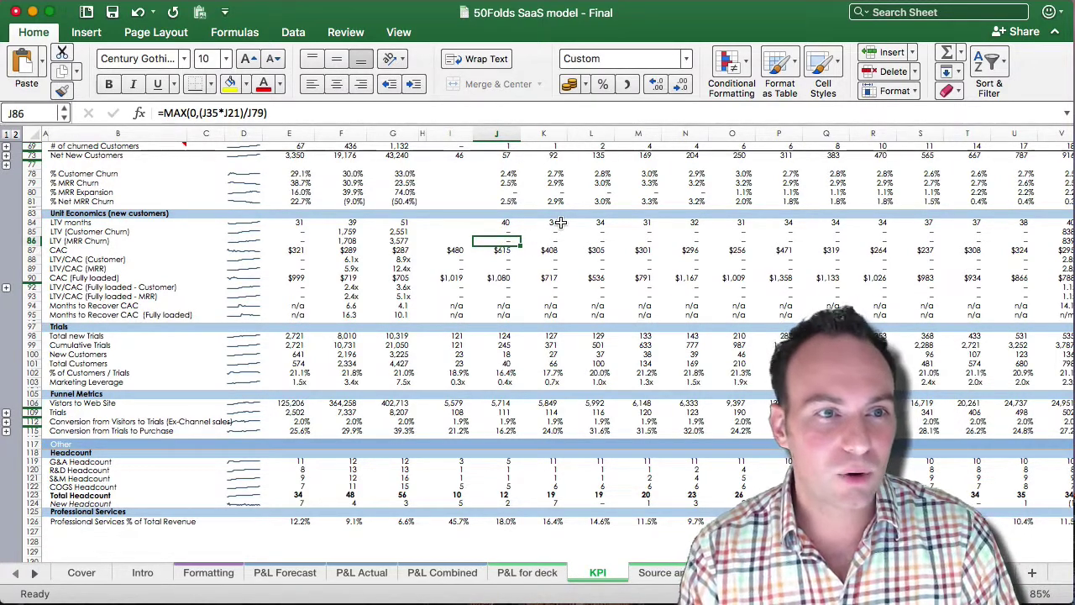
key("Down")
key("Down")
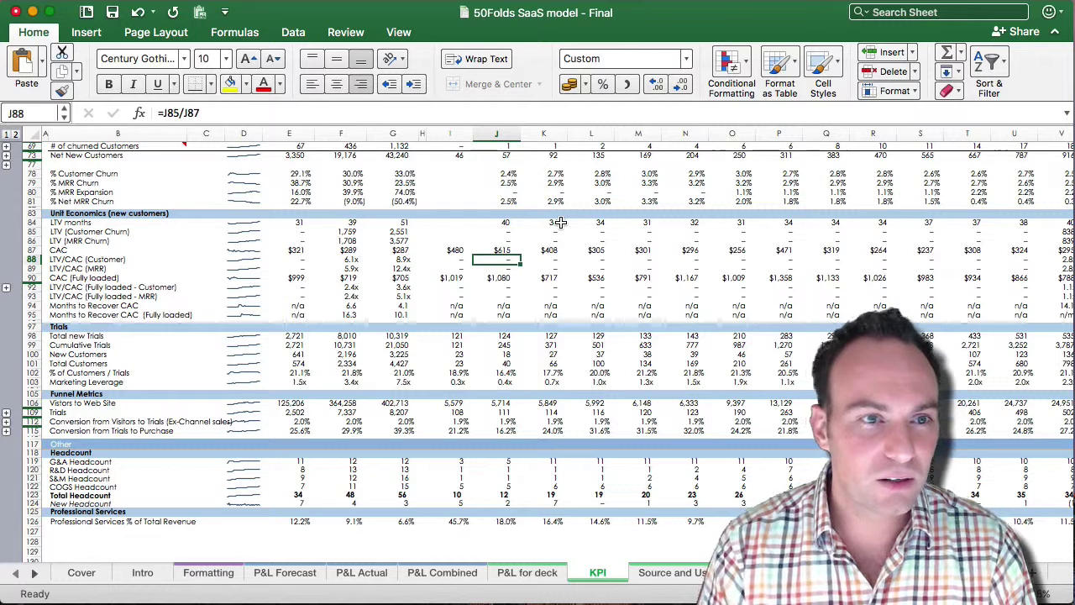
key("Down")
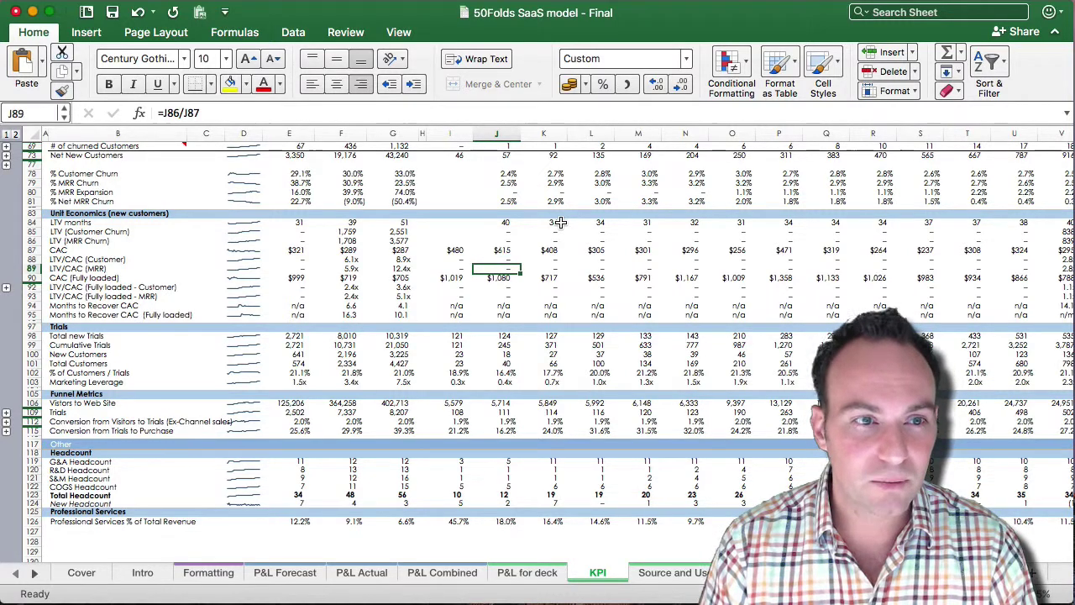
Step: Compare the CAC formula in J87 with the fully loaded LTV/CAC formulas in J92 and J93
key("Up")
key("Up")
key("Up")
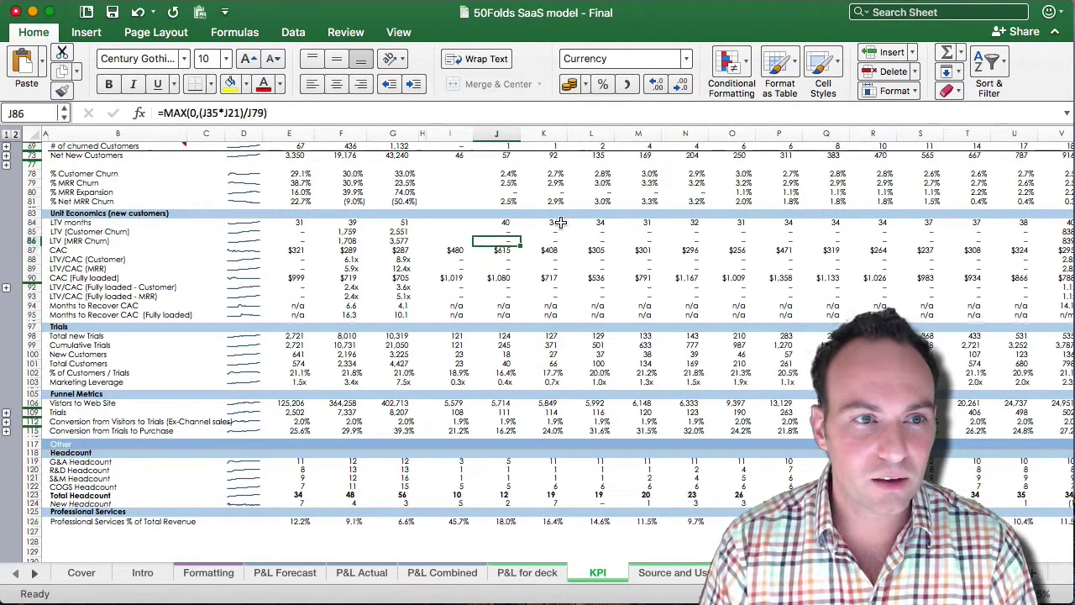
key("Down")
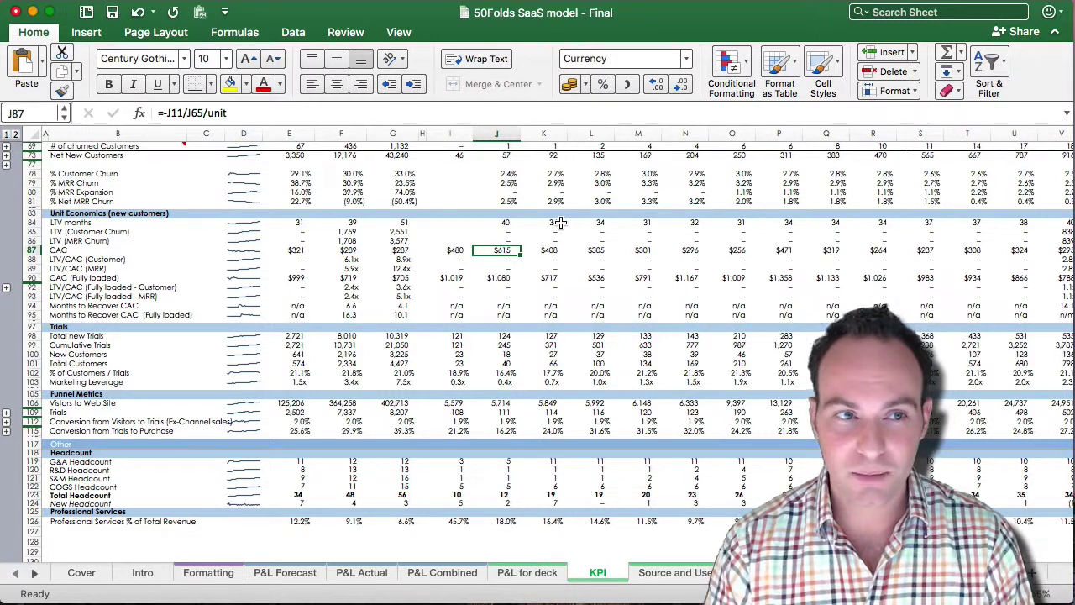
key("Down")
key("Down")
key("Down")
key("Down")
key("Down")
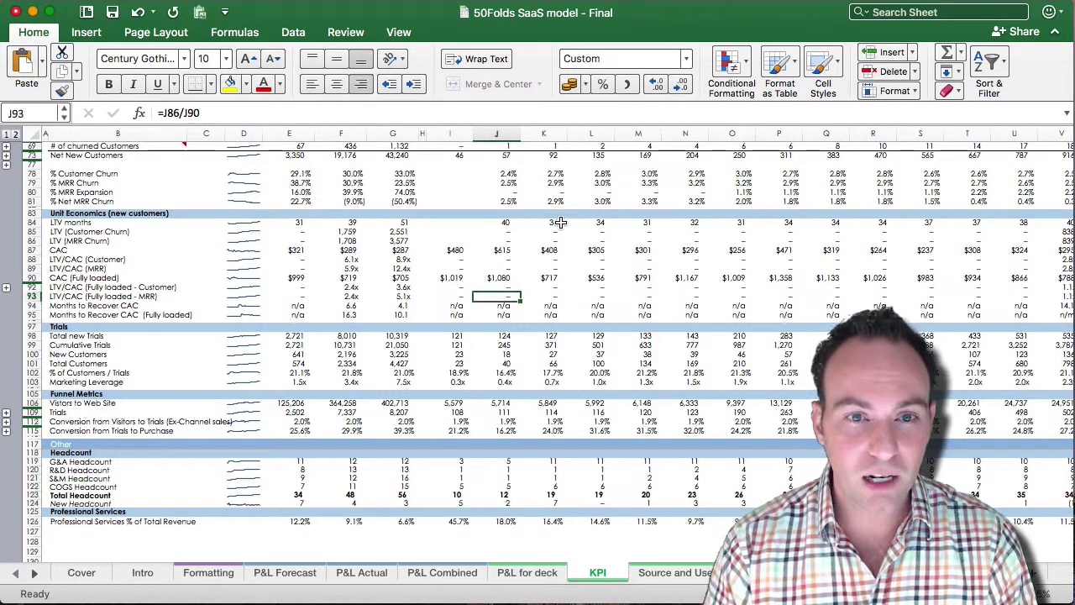
key("Up")
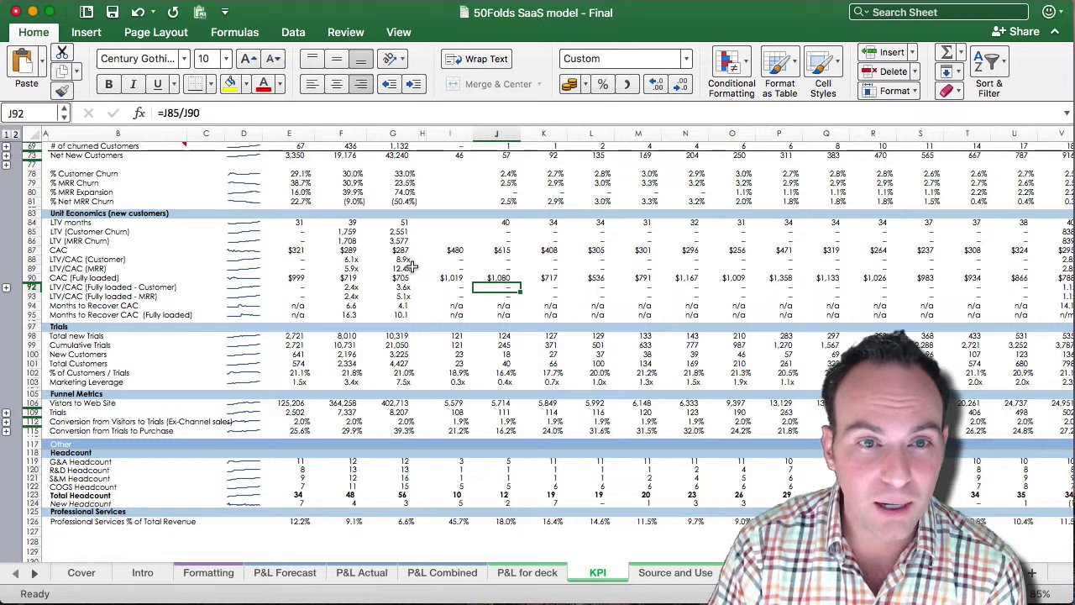
Step: Examine the yearly LTV/CAC ratios in G88:G89 and G93, and the fully loaded Months to Recover CAC formula in I95
left_click_drag(403, 259, 395, 269)
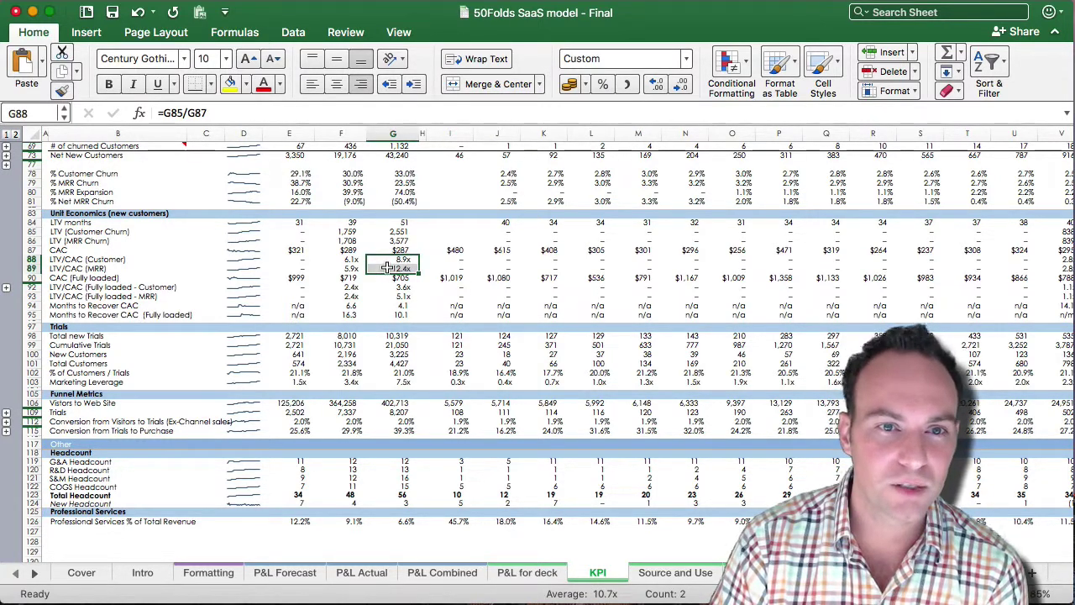
left_click(391, 297)
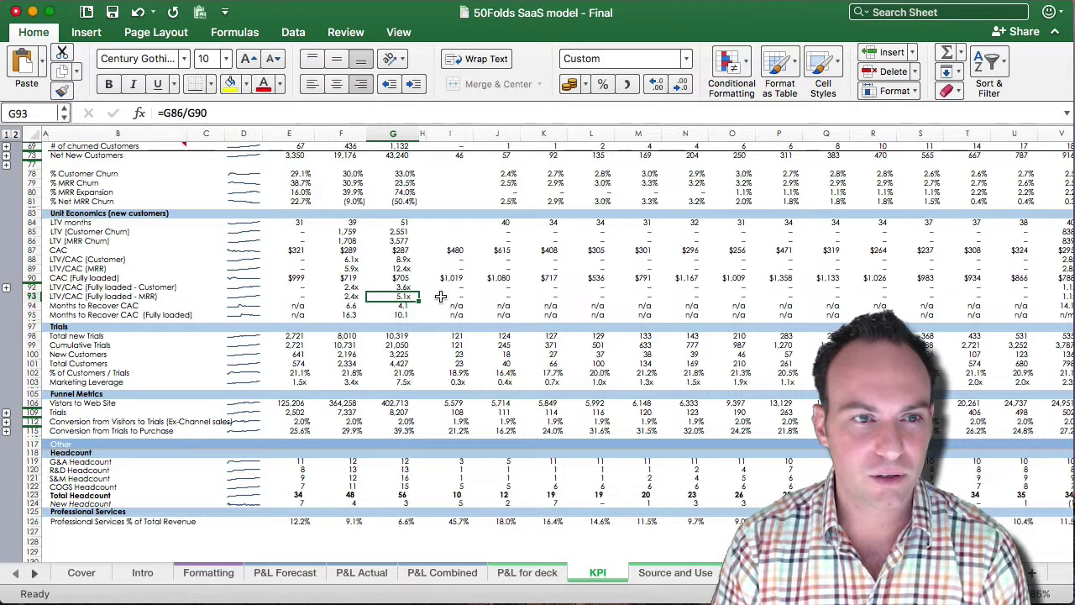
key("Down")
key("Down")
key("Right")
key("Right")
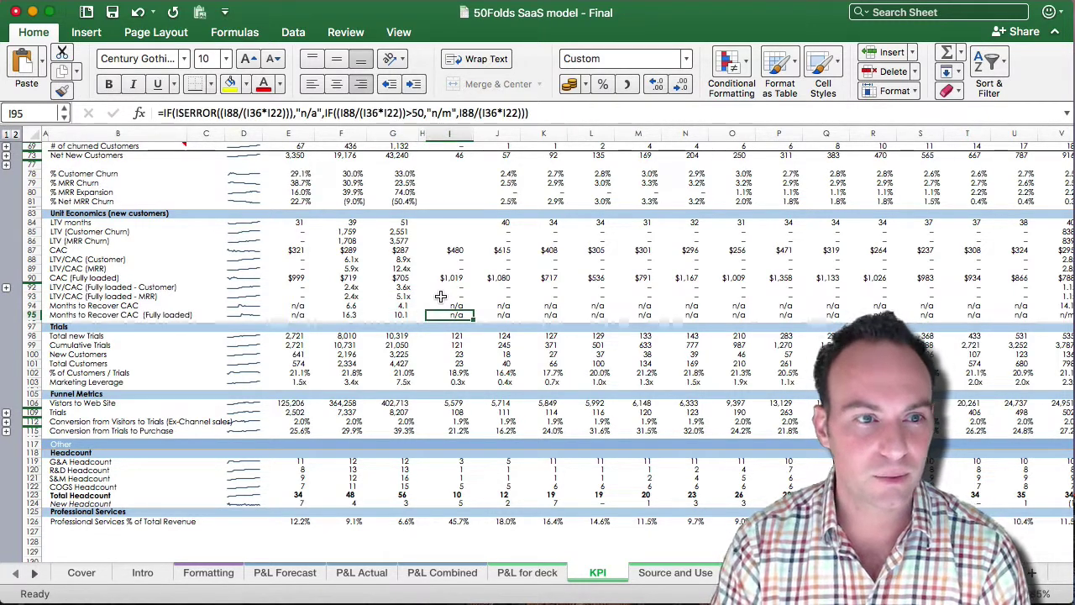
Step: Check Total new Trials in J98 and trace the % of Customers / Trials row from J102
left_click(509, 339)
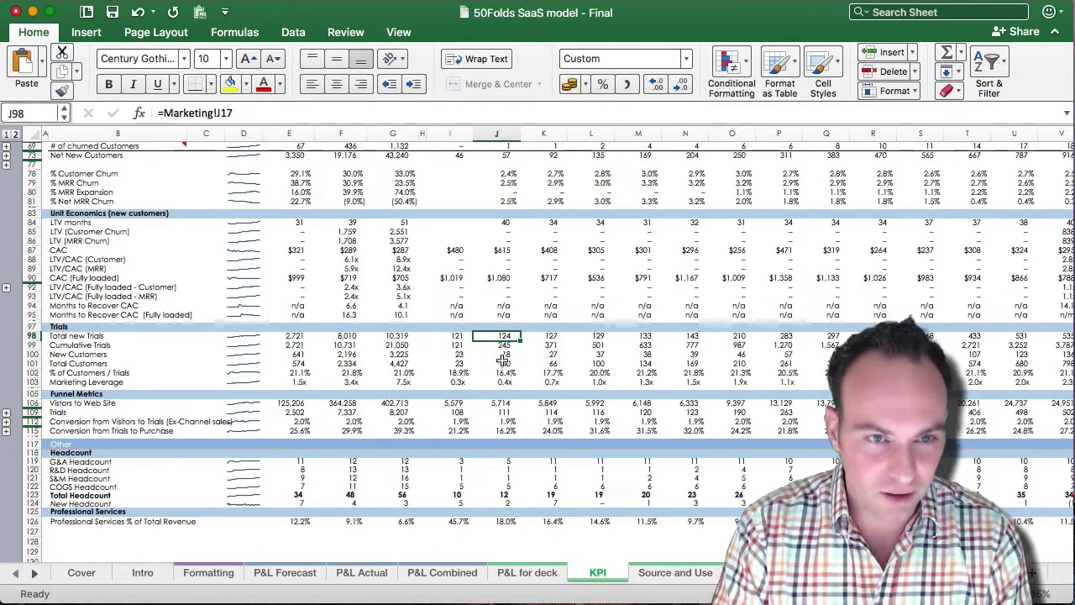
left_click(507, 373)
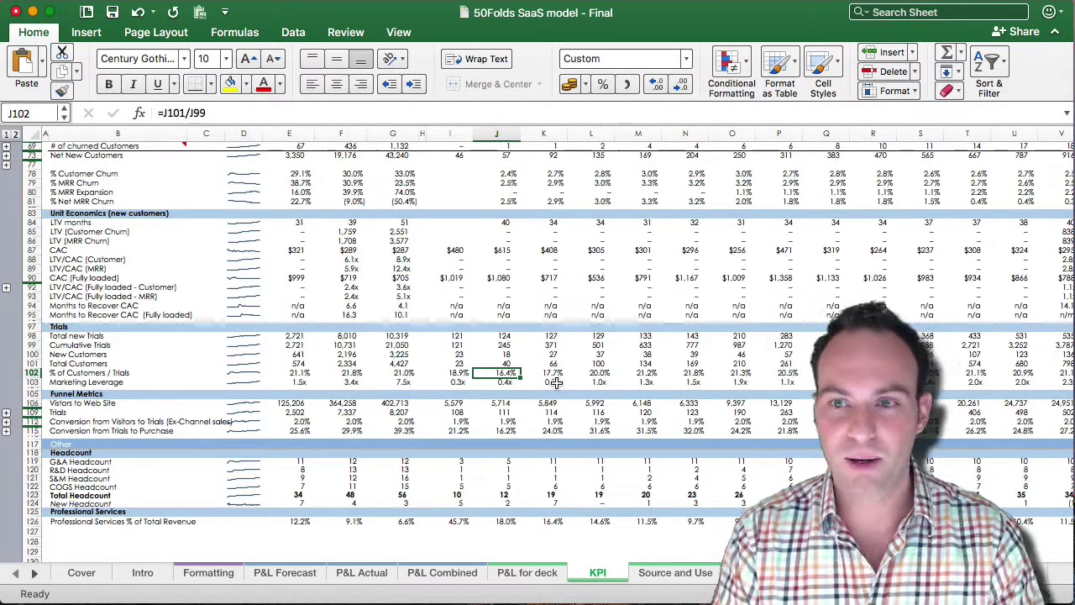
key("super+Right")
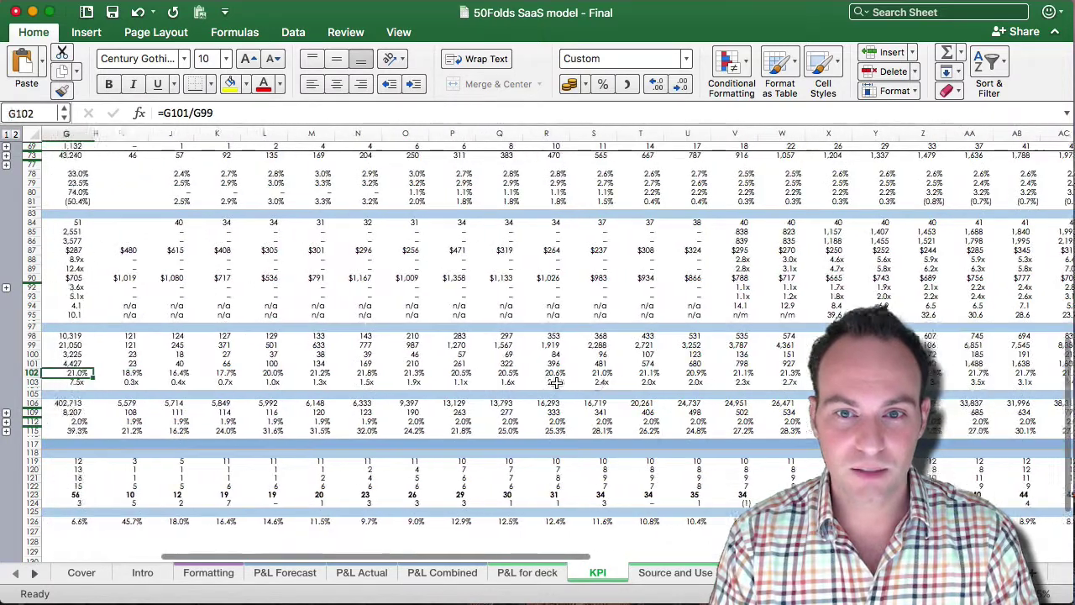
Step: Check the monthly % of Customers / Trials formula in J102 and the Marketing Leverage formula in I103 across the months
key("super+Left")
key("super+Left")
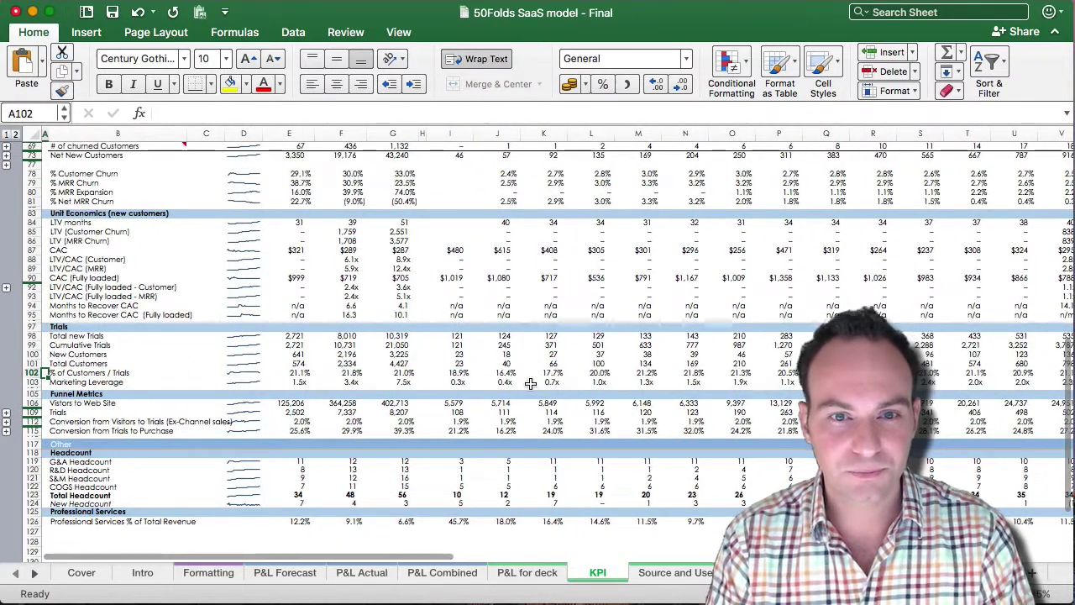
left_click(476, 375)
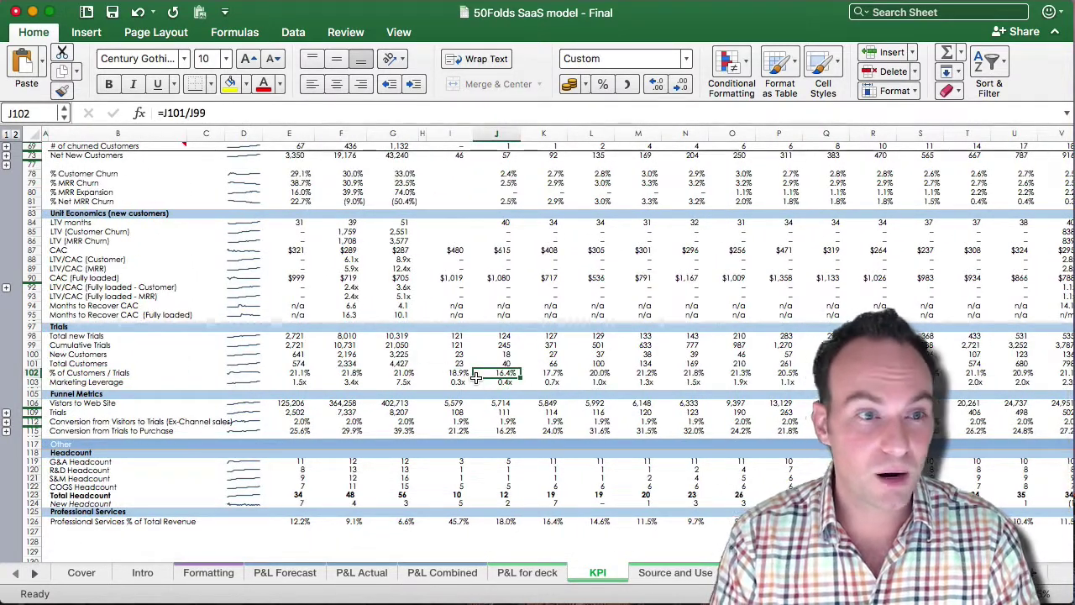
left_click(473, 381)
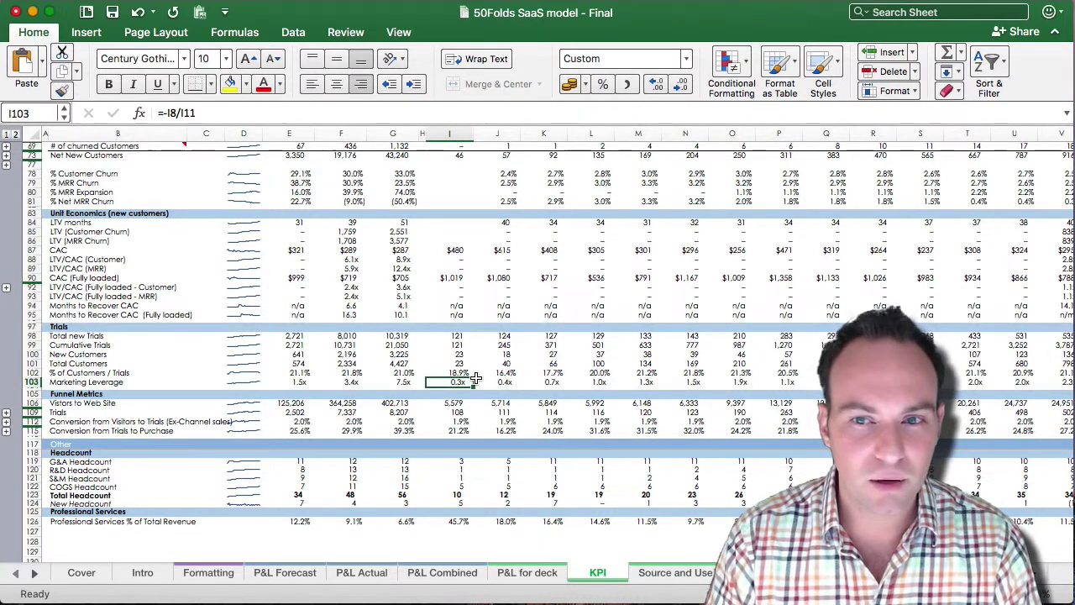
key("ctrl+Right")
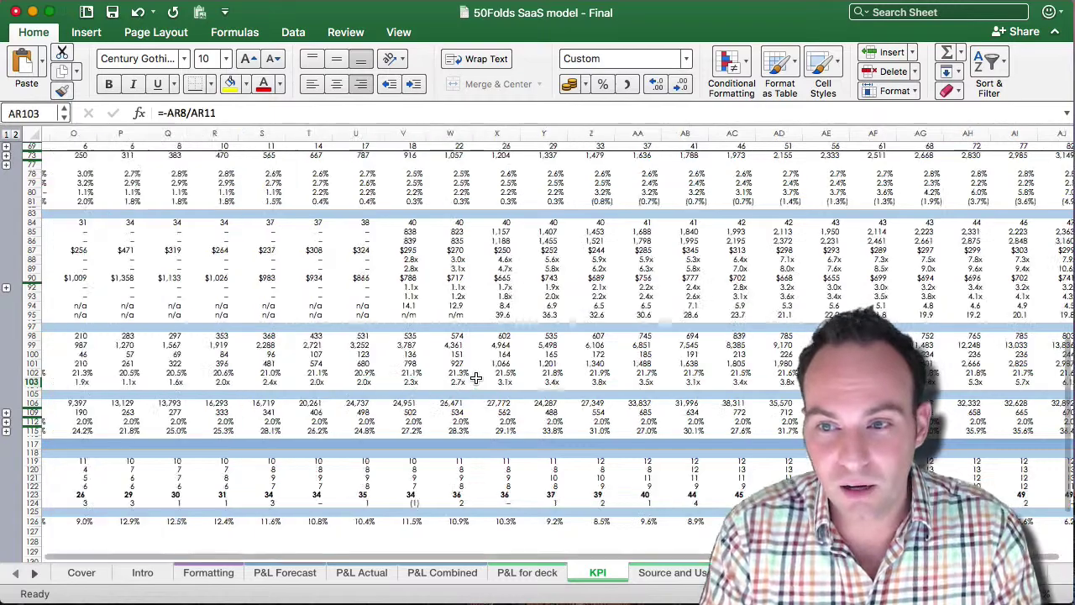
key("ctrl+Left")
key("ctrl+Left")
key("ctrl+Left")
key("ctrl+Left")
key("ctrl+Left")
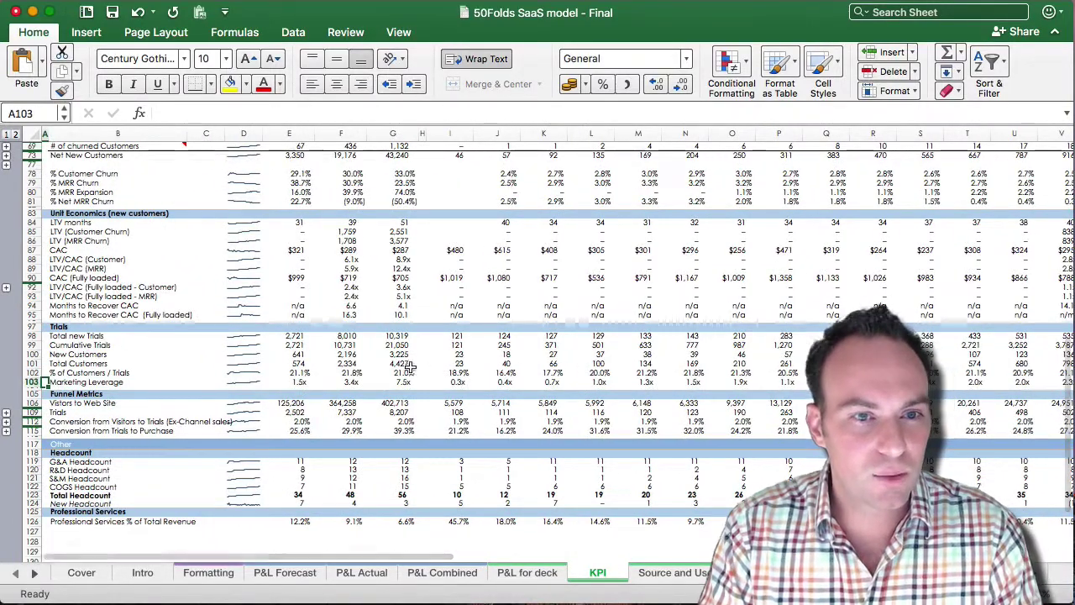
Step: Review the Total Customers formula in G101 and the Funnel Metrics formulas for Trials and conversions in I109, I112 and I115
left_click(411, 366)
scroll(411, 366, "down", 3)
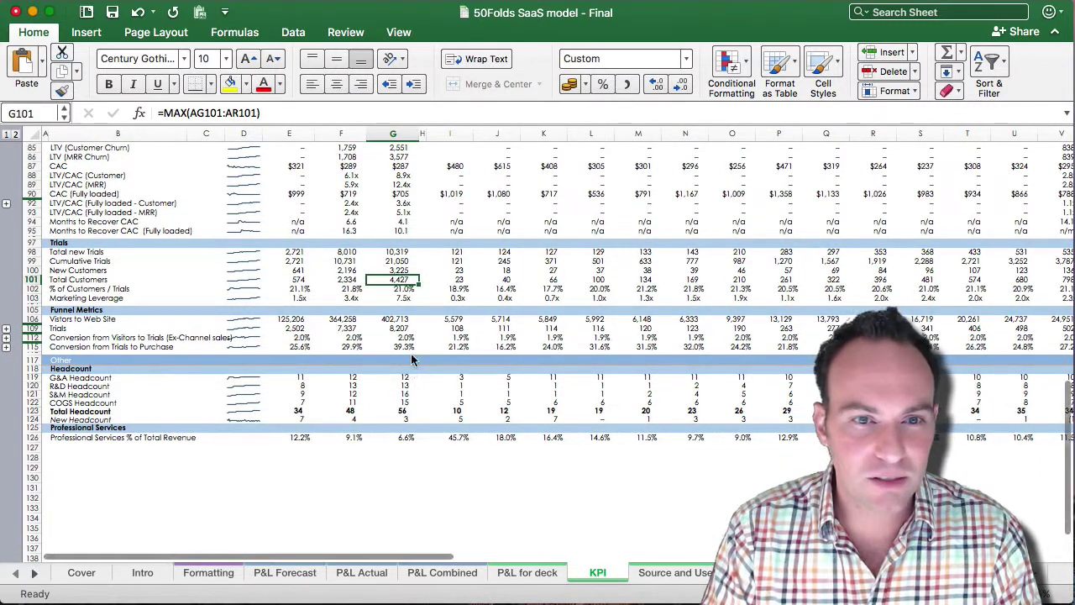
left_click(426, 330)
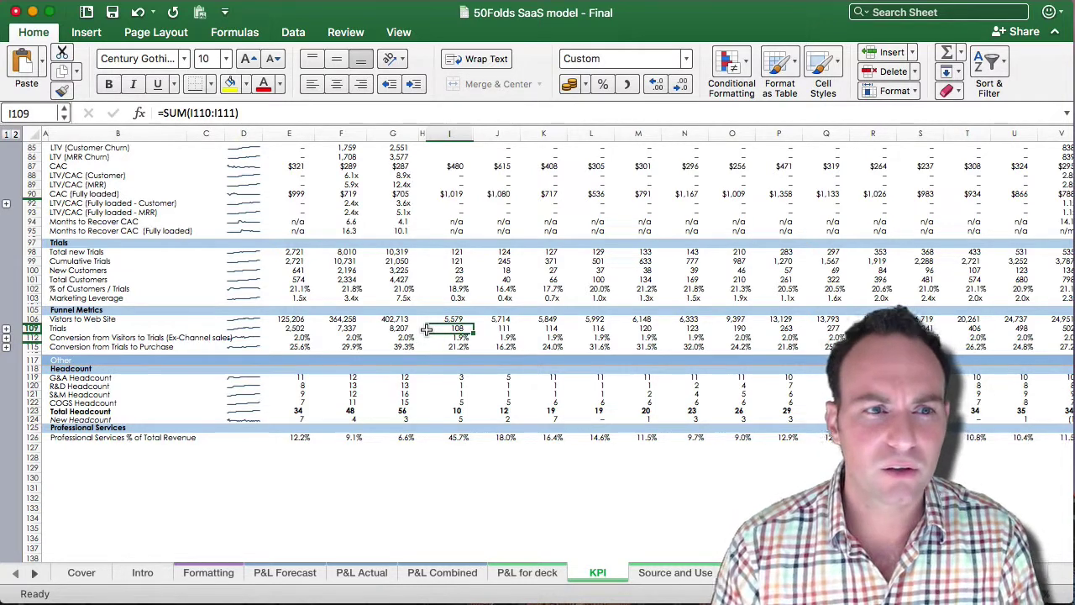
key("Down")
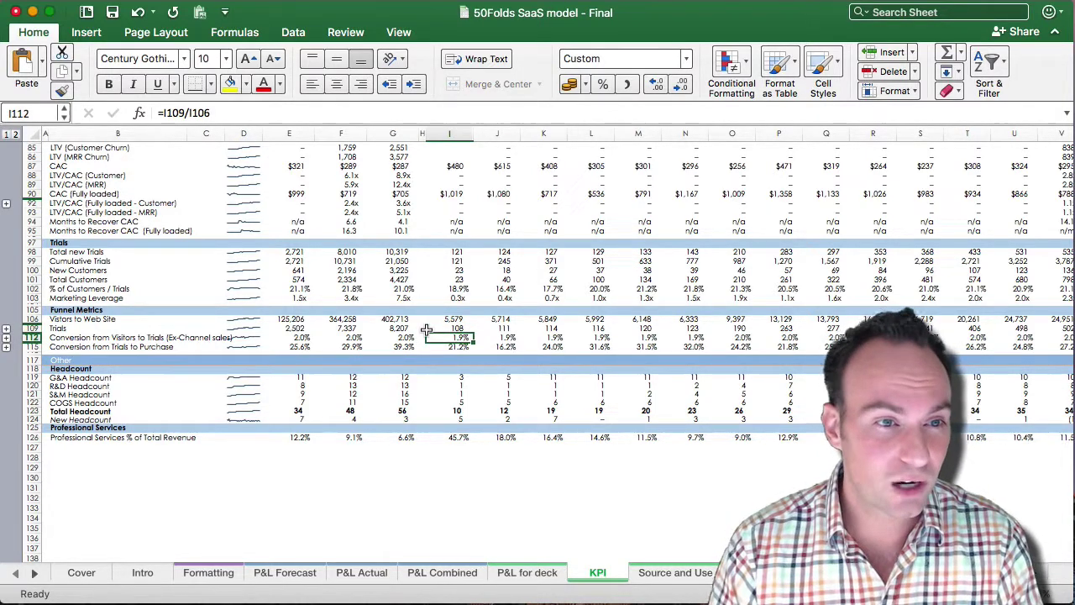
key("Down")
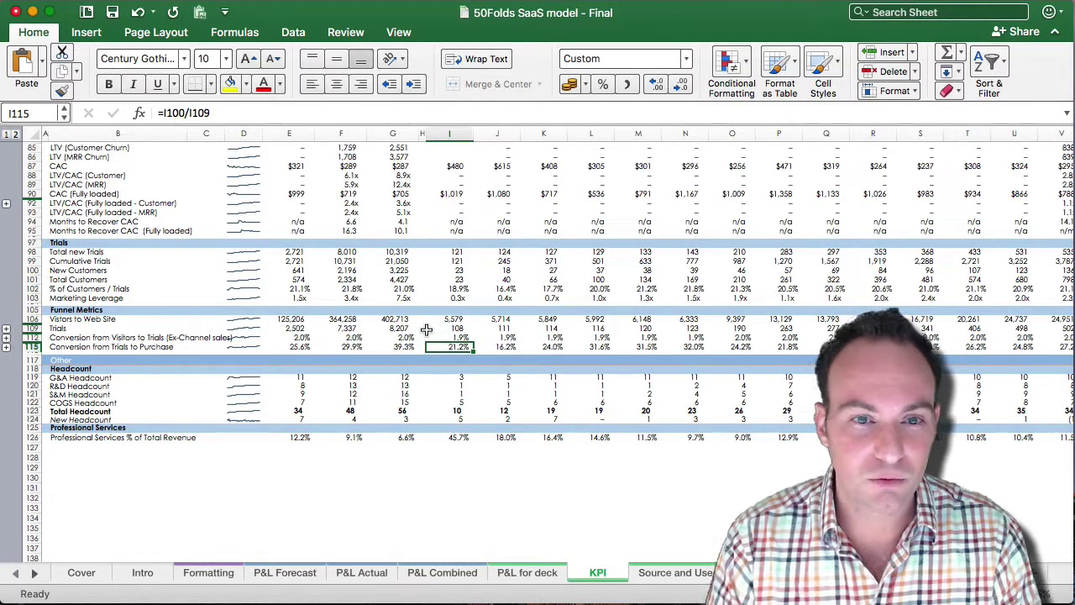
Step: Look through the Headcount rows down to the Professional Services section in column I
key("Down")
key("Down")
key("Down")
key("Down")
key("Down")
key("Down")
key("Down")
key("Down")
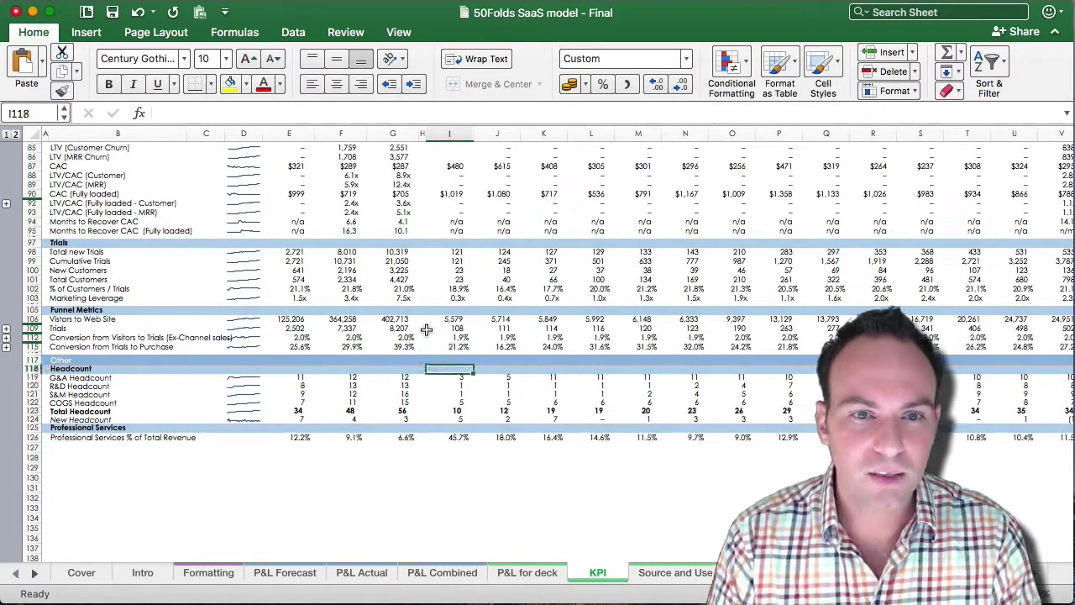
key("Up")
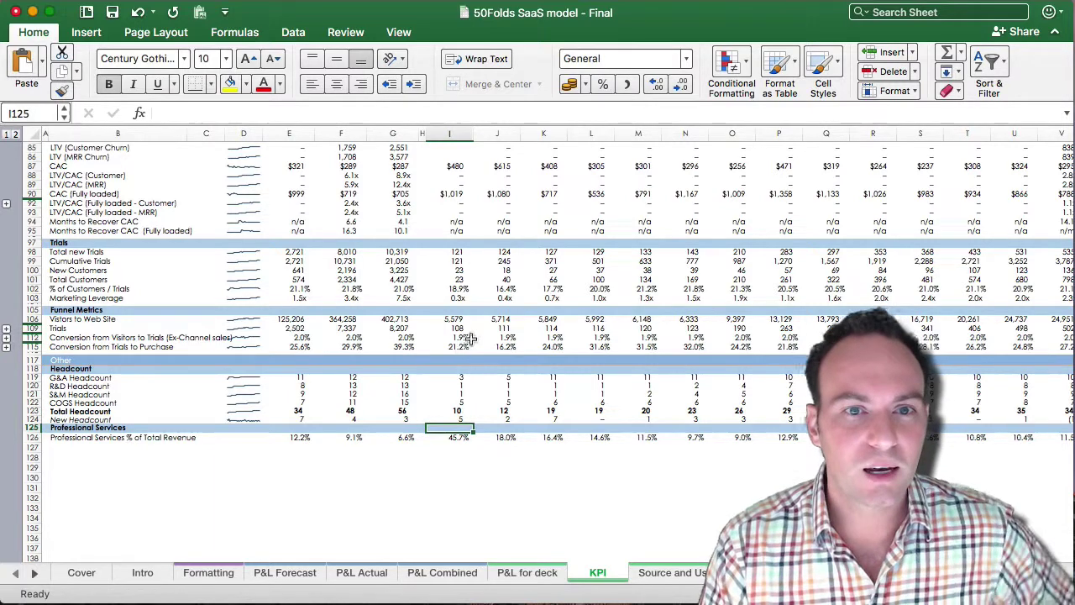
Step: Compare the funnel Trials formula in I109 with the Cumulative Trials and Total Customers formulas in I99 and I101
left_click(450, 328)
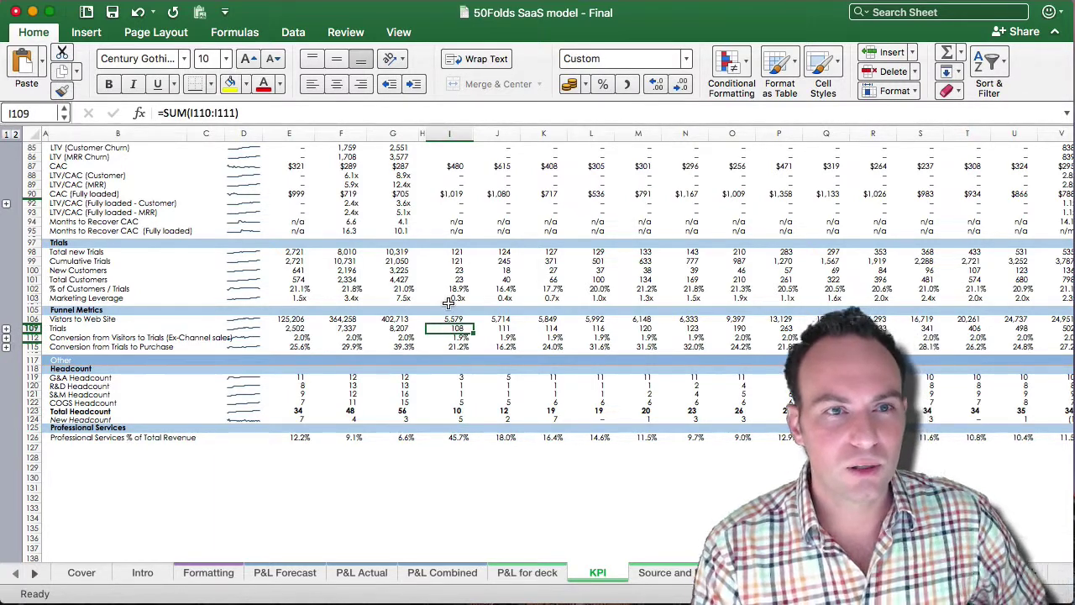
key("Up")
key("Up")
key("Up")
key("Up")
key("Up")
key("Up")
key("Up")
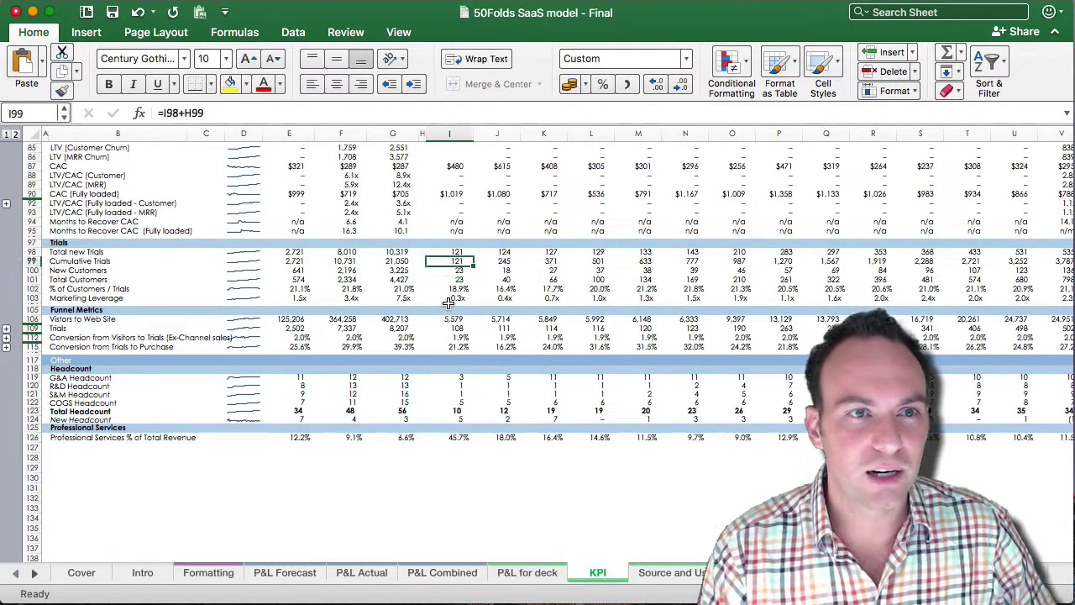
key("Down")
key("Down")
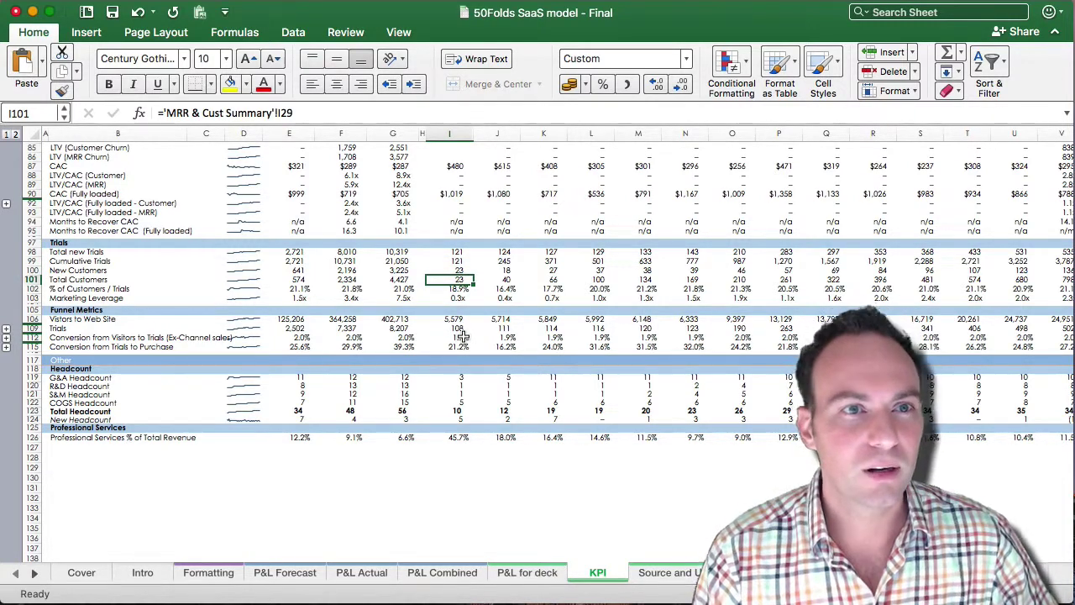
Step: Trace the cells referenced by the % of Customers / Trials formula in I102 and compare it with the yearly version in F102
key("Escape")
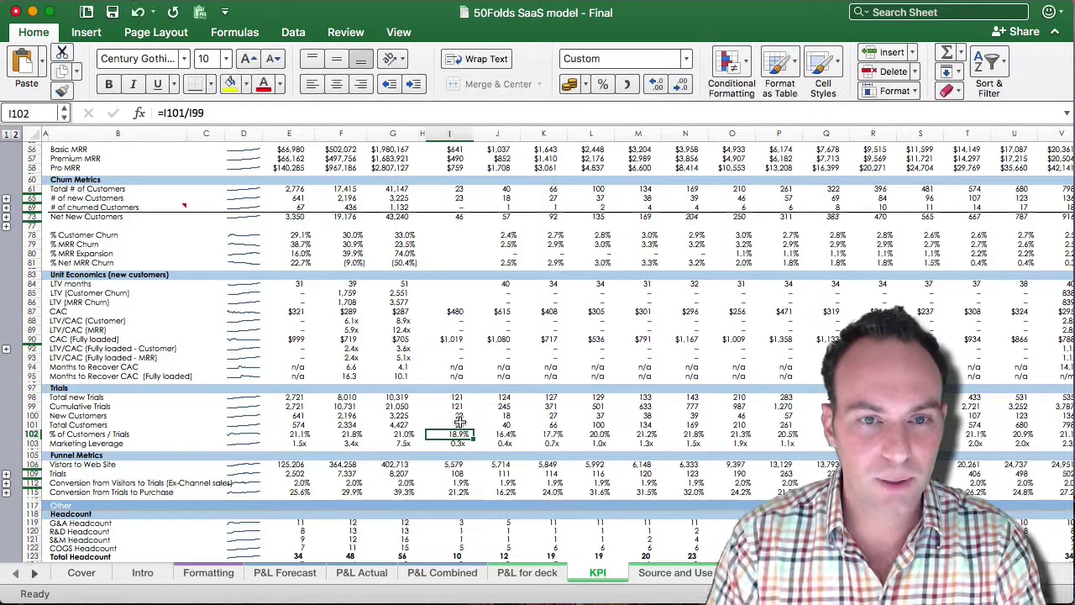
key("F2")
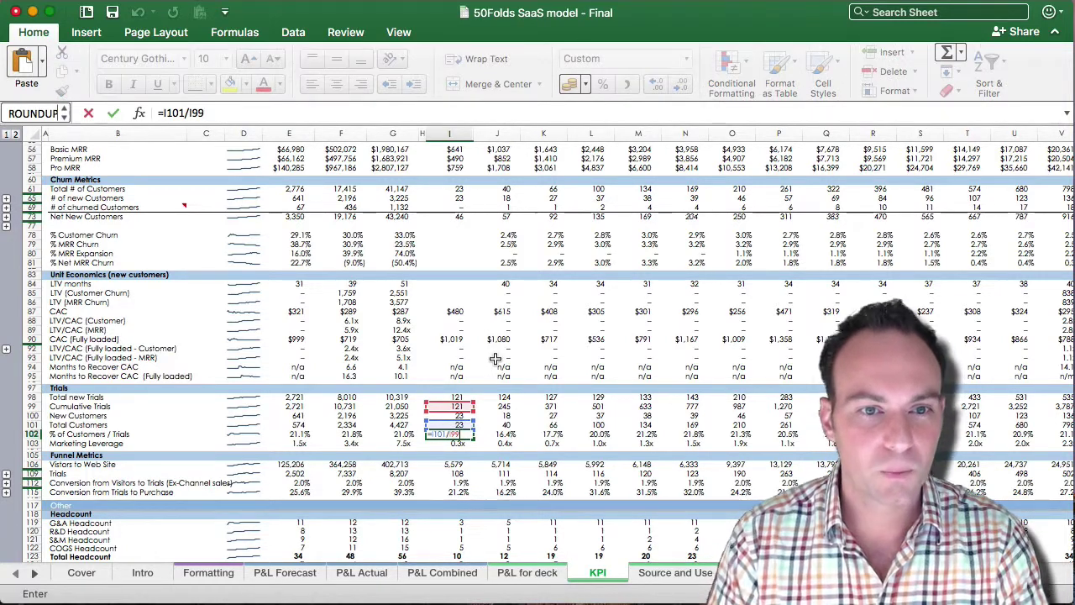
key("Left")
key("Left")
key("Left")
Step: Review the FY 1 formulas in column E from Total Marketing in row 11 down through the Bookings rows
scroll(496, 362, "up", 5)
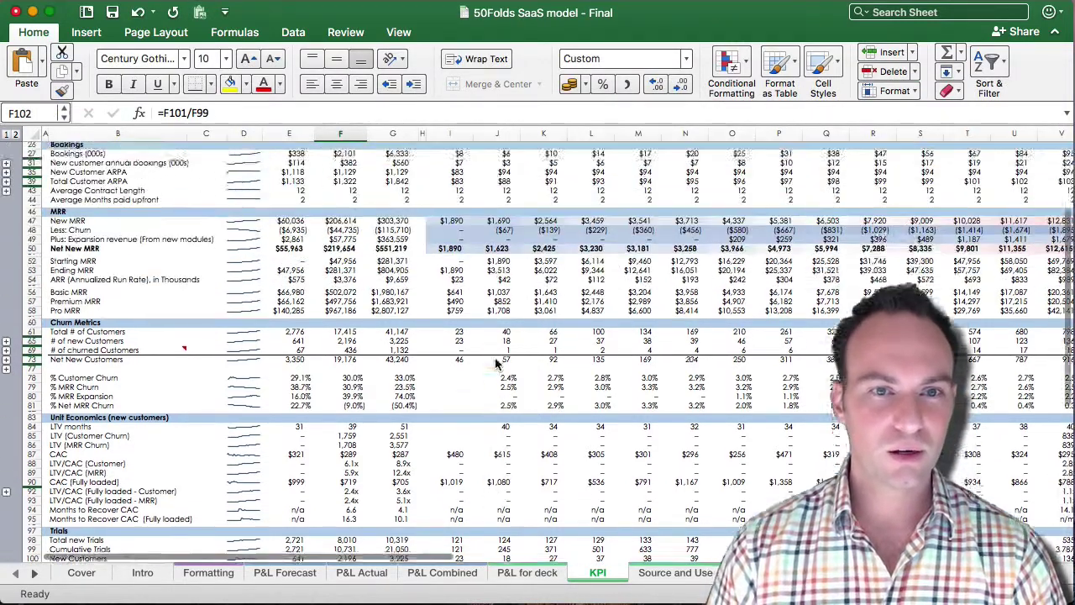
scroll(496, 363, "up", 6)
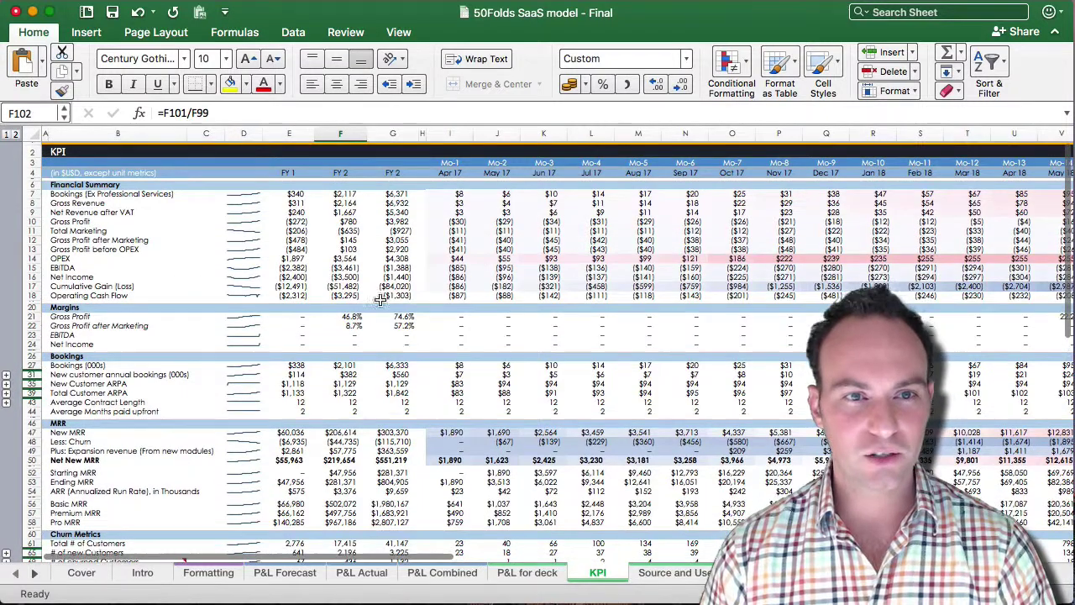
left_click(295, 231)
left_click(291, 238)
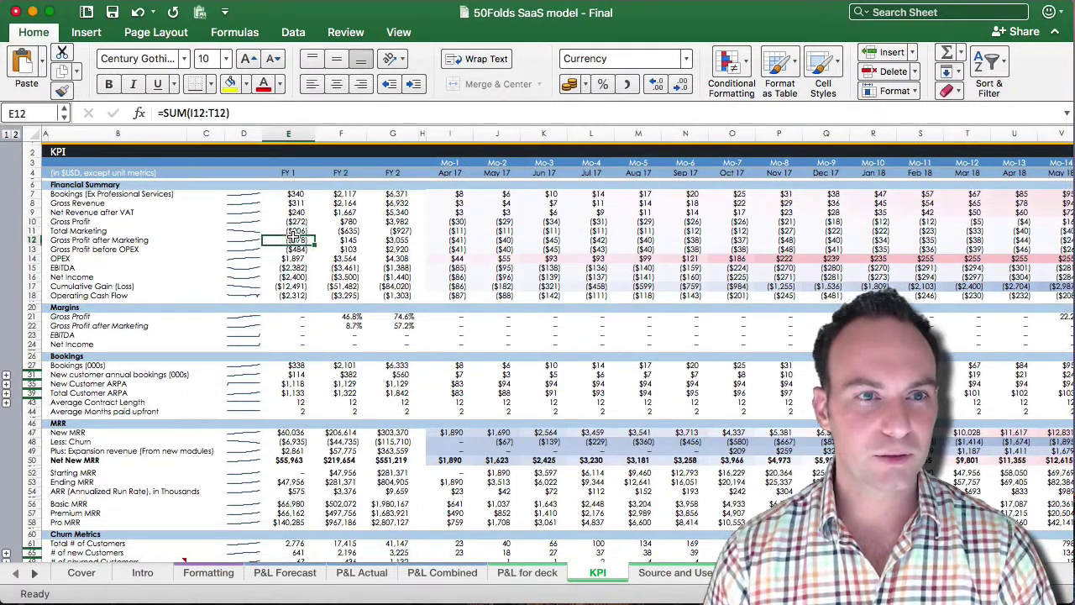
key("Down")
key("Down")
key("Down")
key("Down")
key("Down")
key("Down")
key("Down")
key("Down")
key("Down")
key("Down")
key("Down")
key("Down")
key("Down")
key("Down")
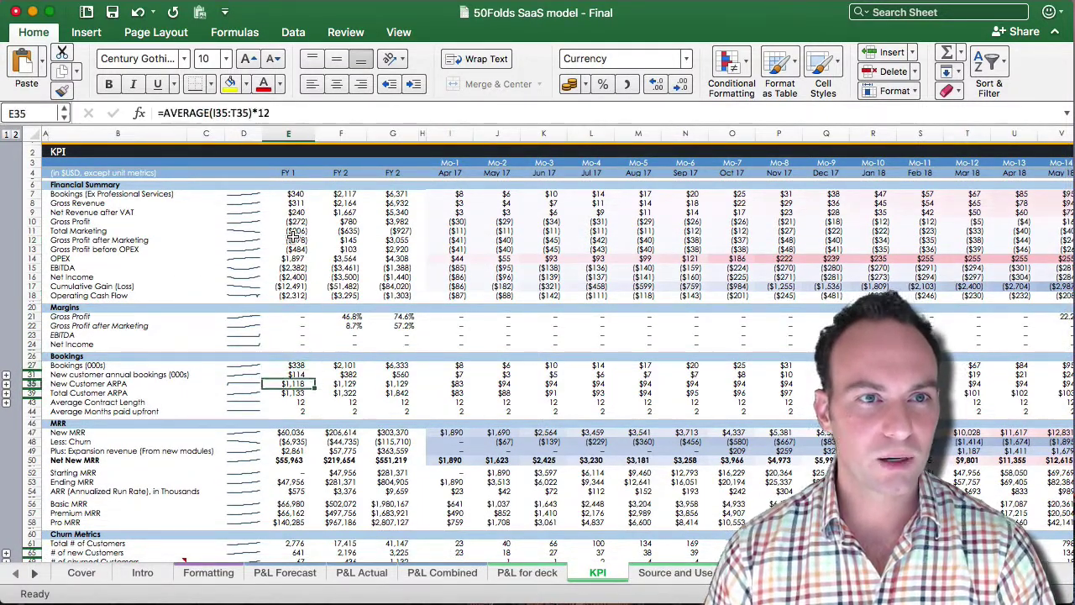
key("Down")
key("Down")
key("Down")
key("Up")
key("Up")
key("Up")
key("Up")
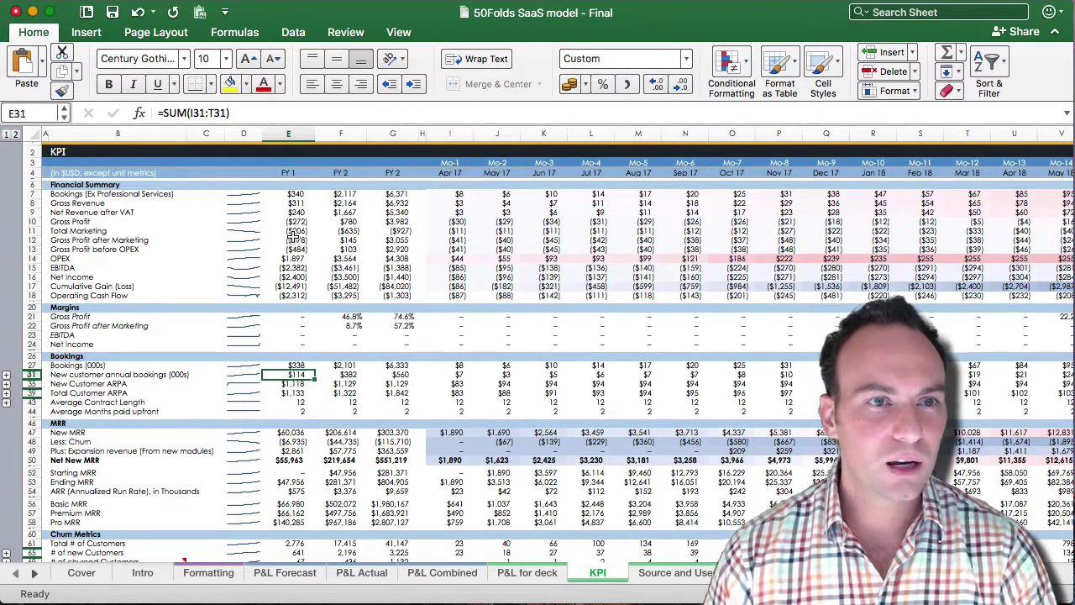
Step: Trace the range averaged by the annualised New Customer ARPA formula in E35 and check the neighbouring columns of that row
key("Down")
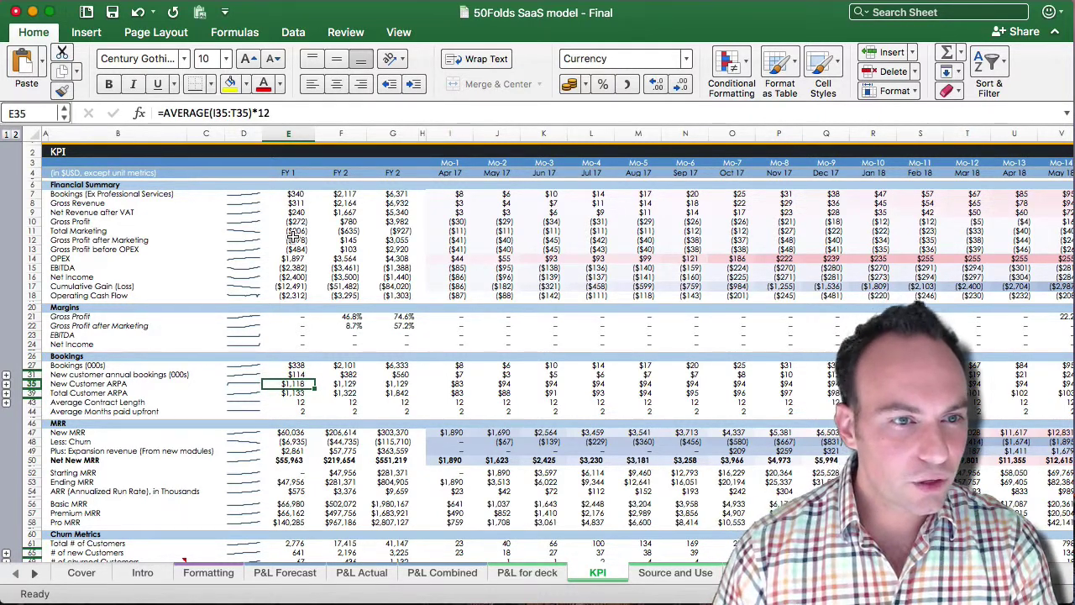
key("F2")
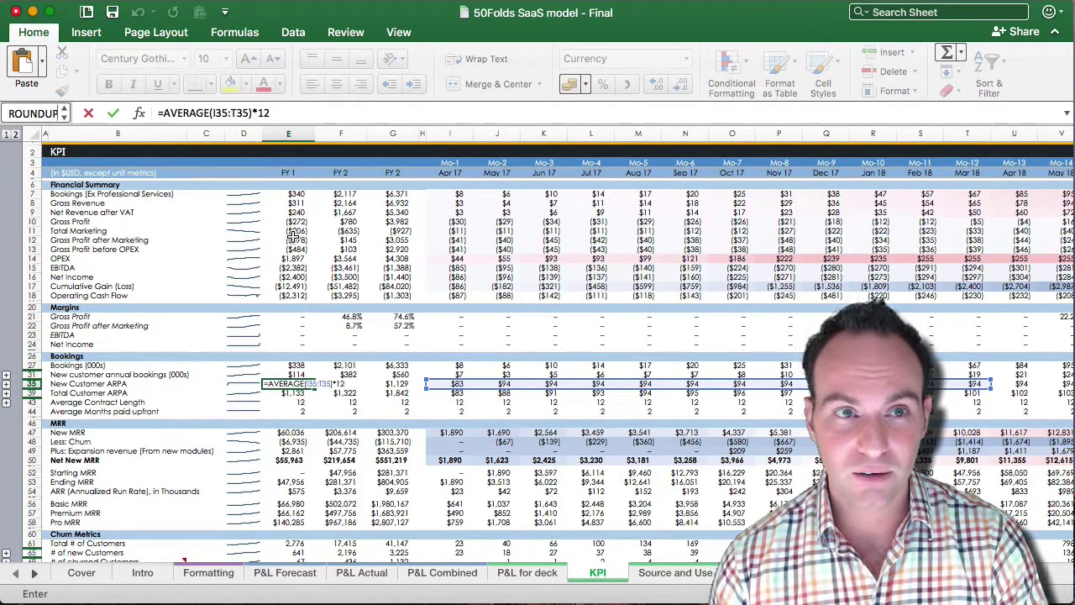
key("Escape")
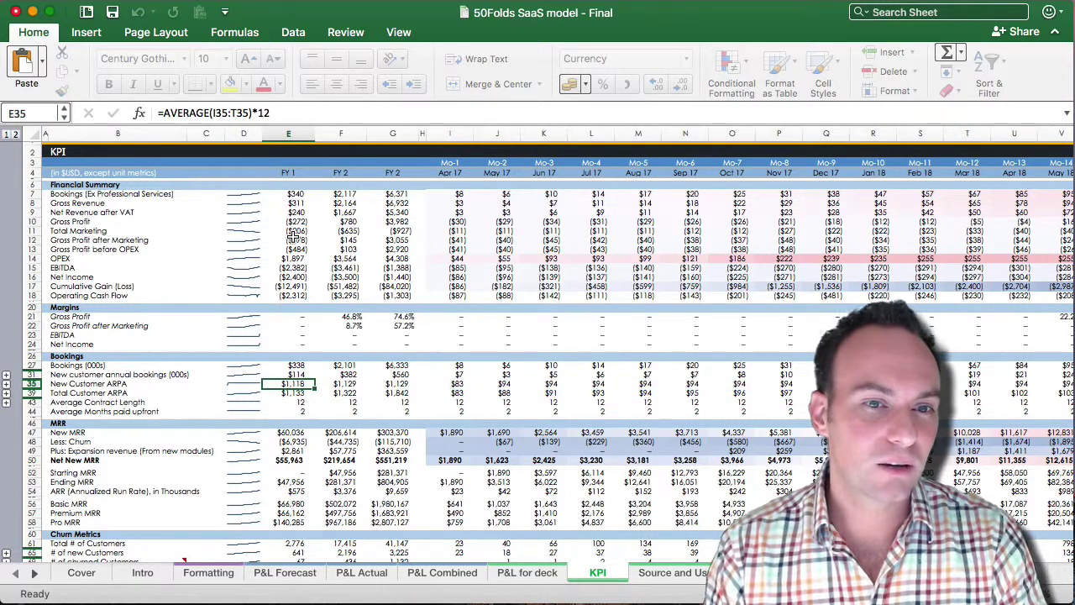
key("Right")
key("Right")
key("Right")
key("Right")
key("Left")
key("Left")
key("Left")
key("Left")
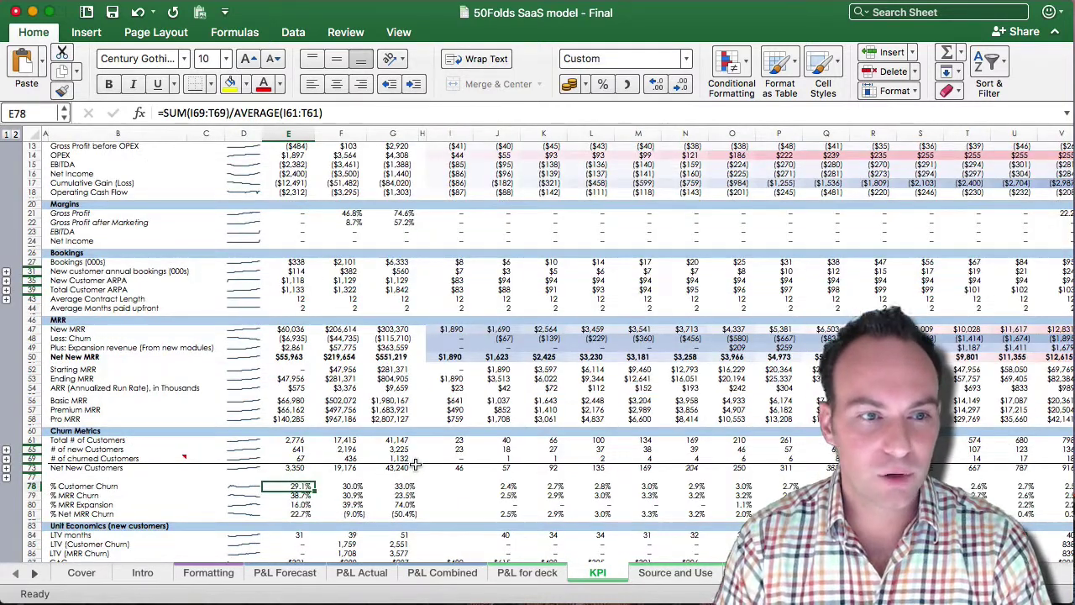
Step: Trace the FY 1 formulas for % Customer Churn, % MRR Churn, % MRR Expansion and % Net MRR Churn in E78:E81
key("F2")
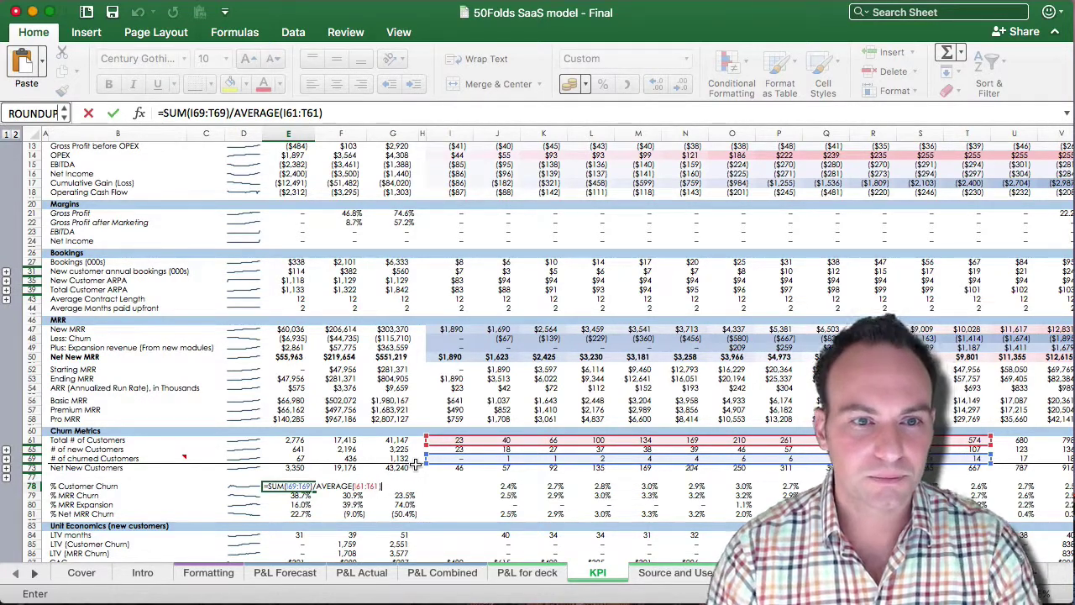
key("Return")
key("F2")
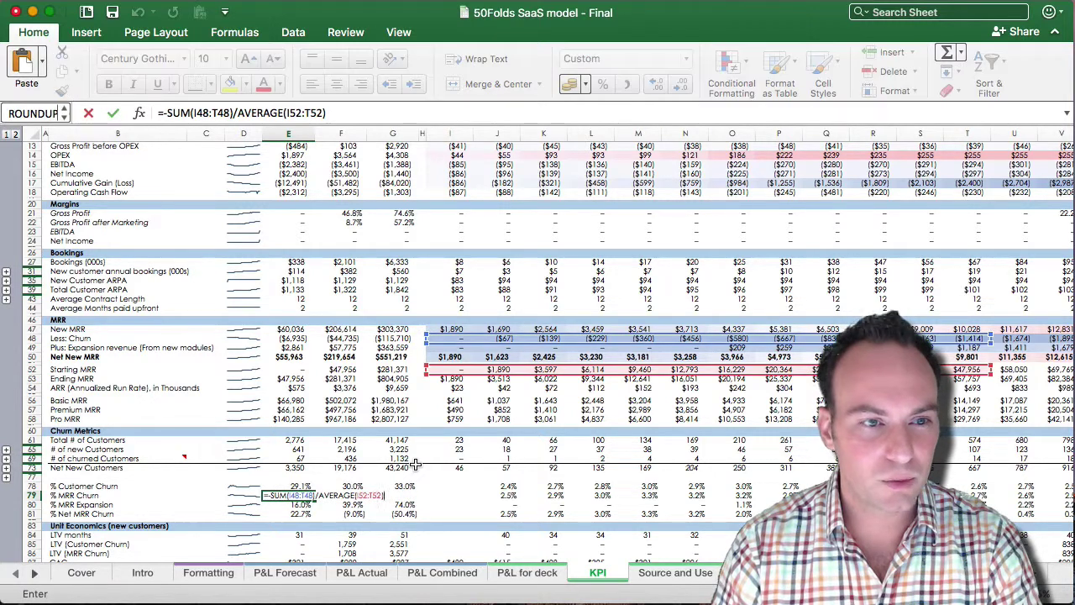
key("Return")
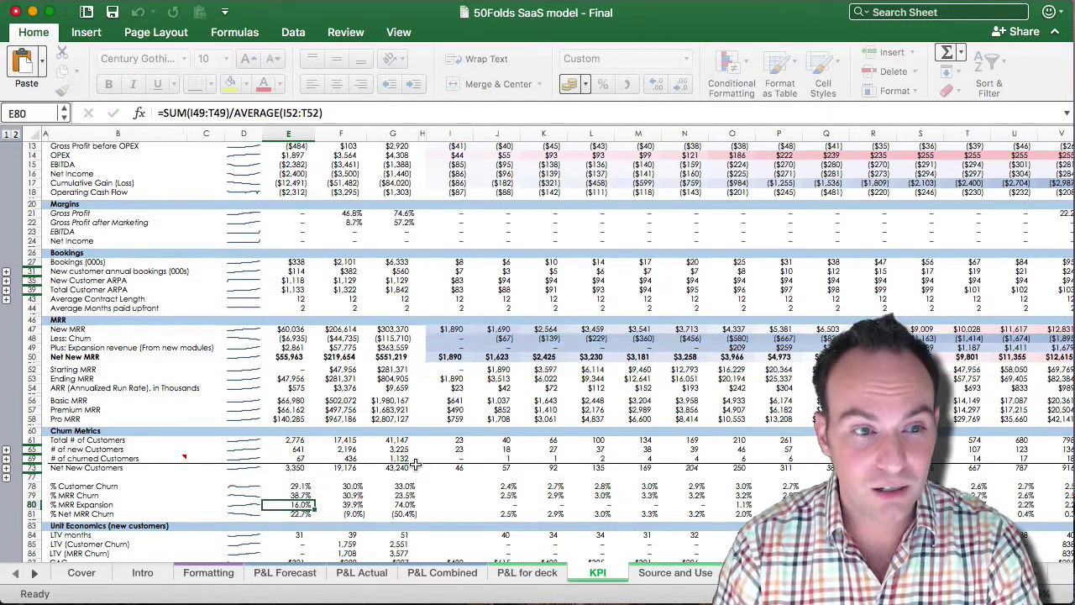
key("F2")
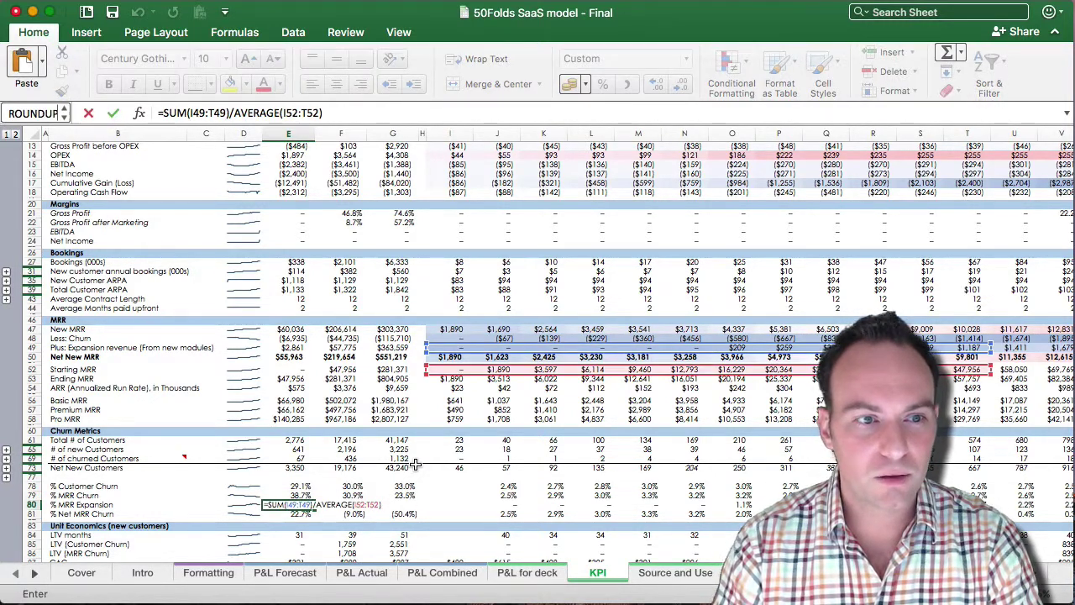
key("Return")
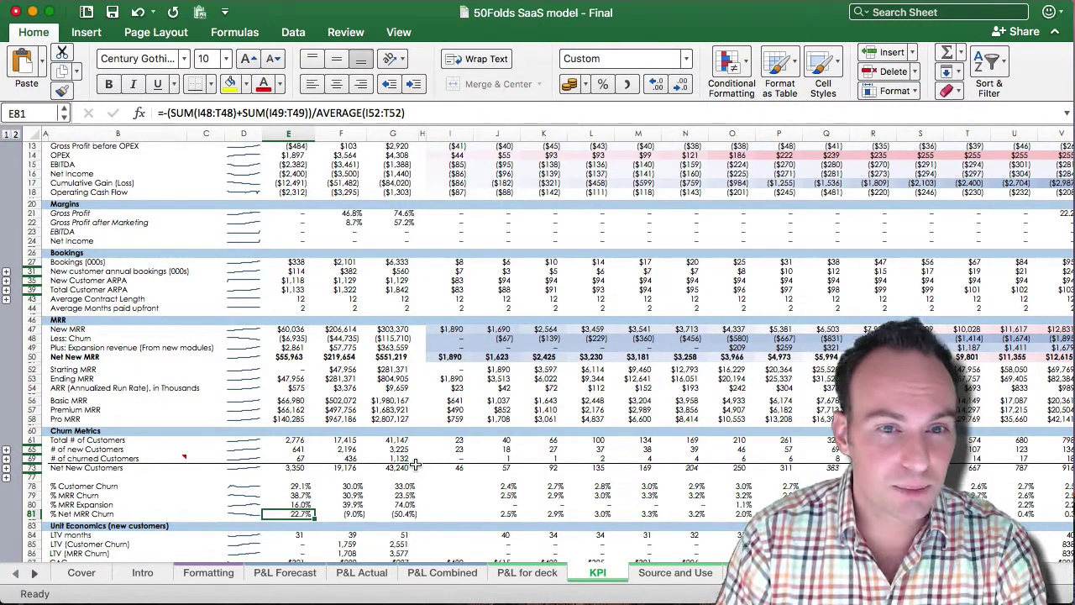
key("F2")
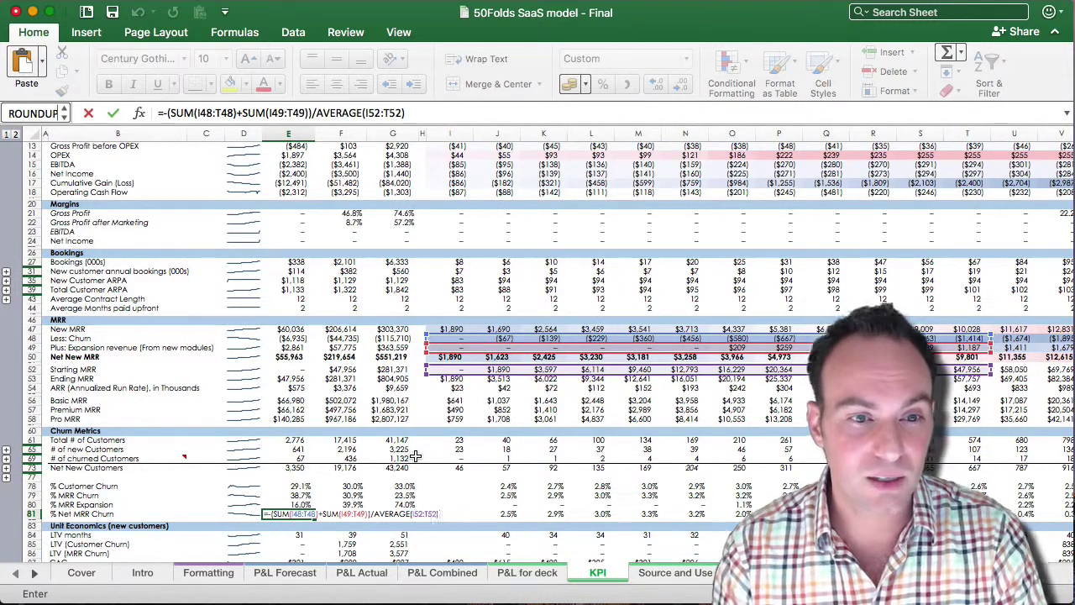
key("Return")
Step: Trace the yearly LTV (MRR Churn) formula in E86 and compare it with the FY 2 formula in F86
key("Down")
key("Down")
key("Down")
key("Down")
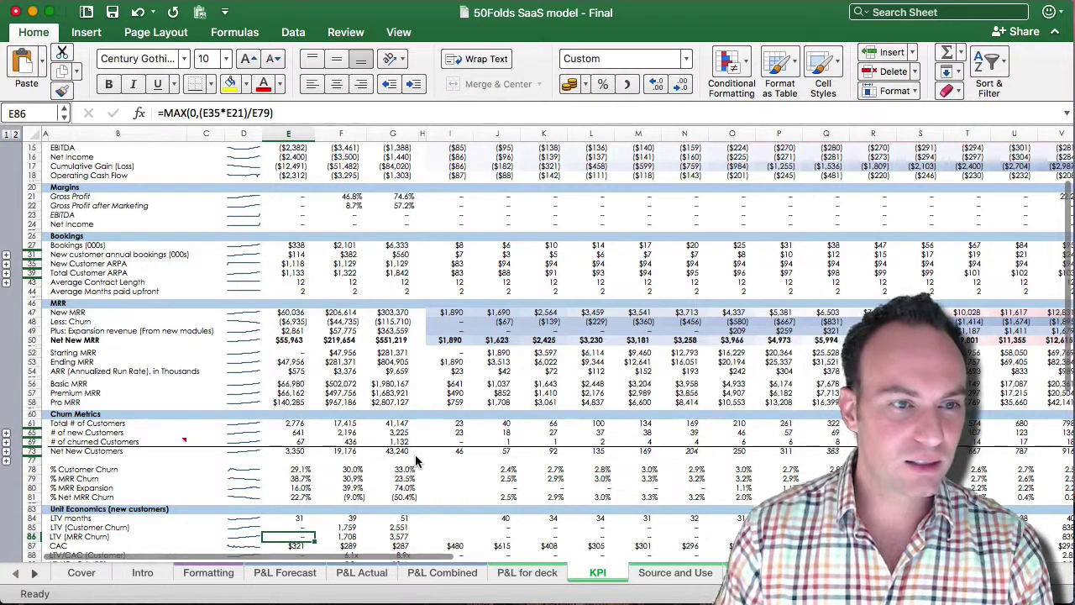
key("F2")
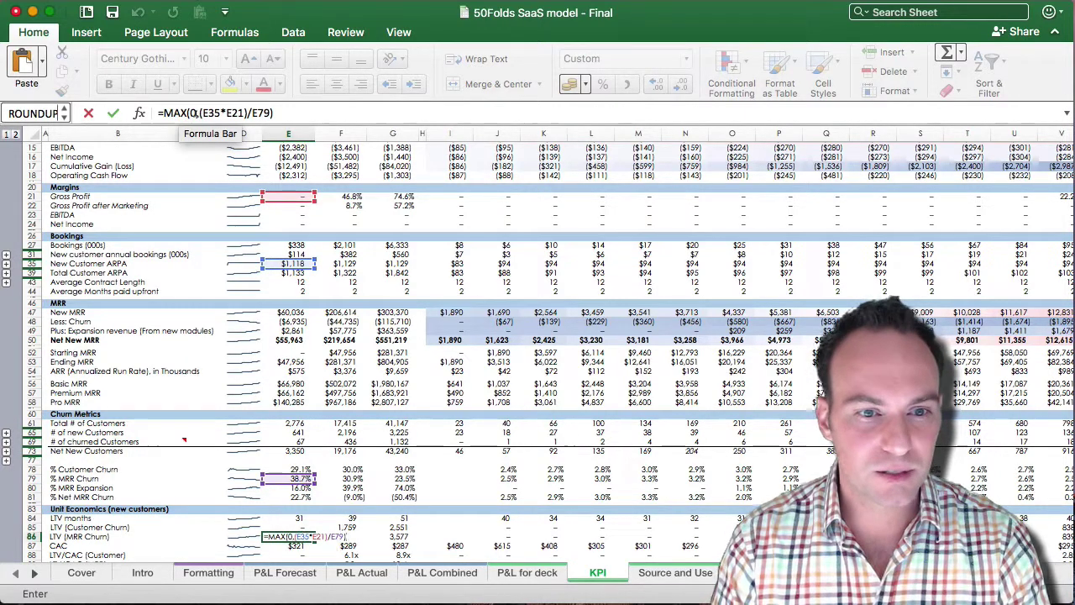
key("Escape")
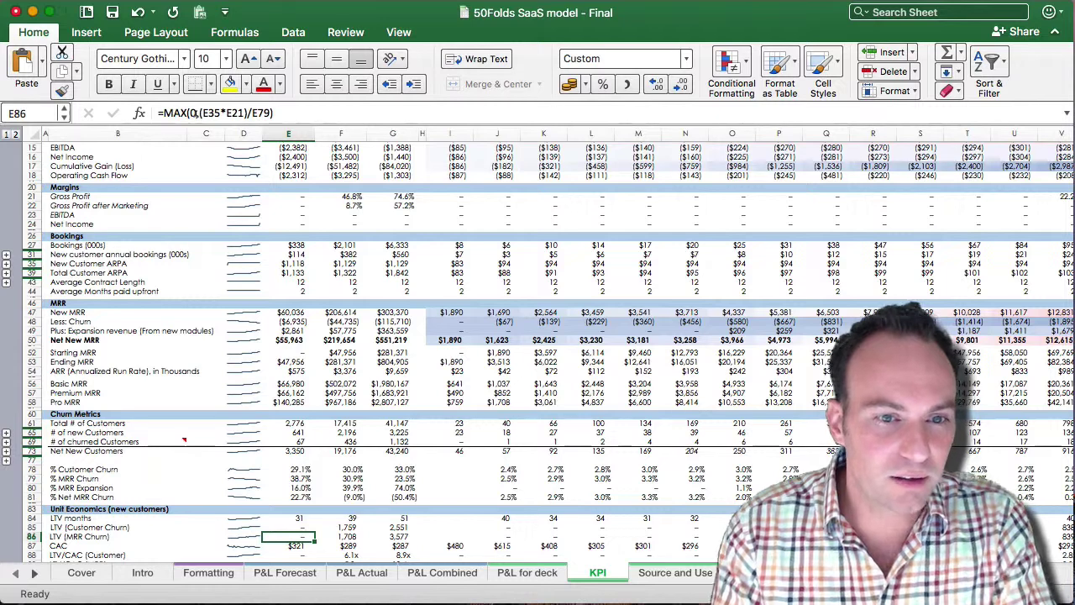
key("Right")
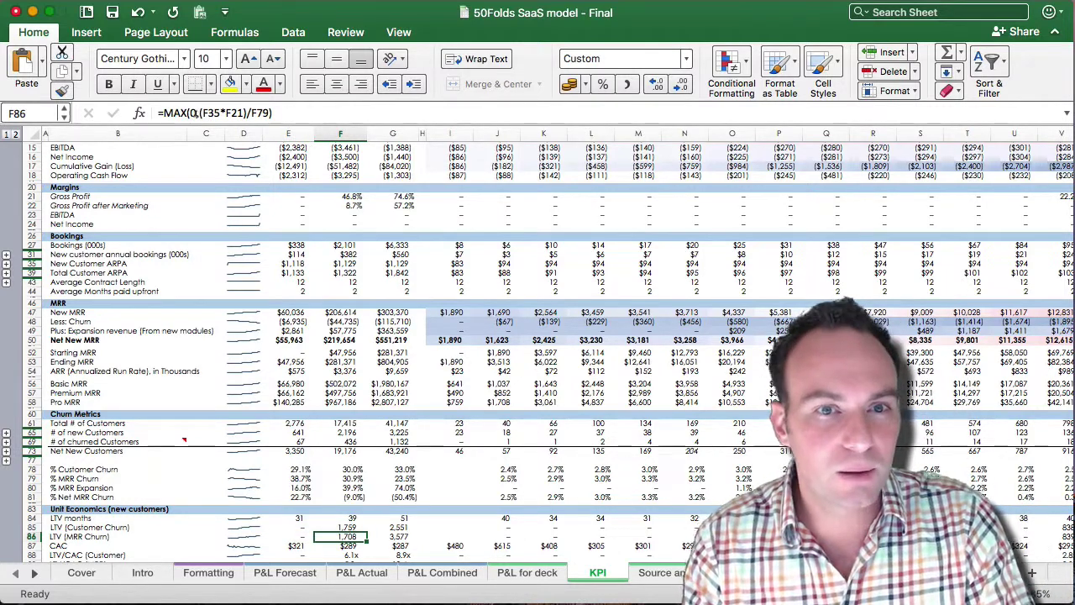
Step: Trace the cells used by the FY 2 LTV (MRR Churn) formula in F86, and review the column F formulas below it into the Trials section
left_click(193, 112)
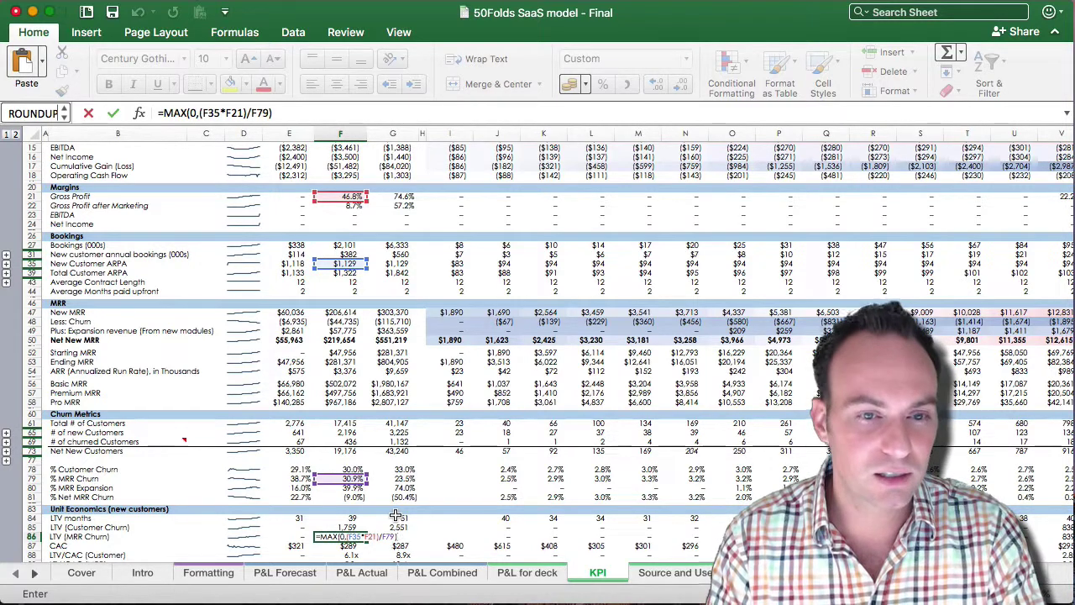
key("Return")
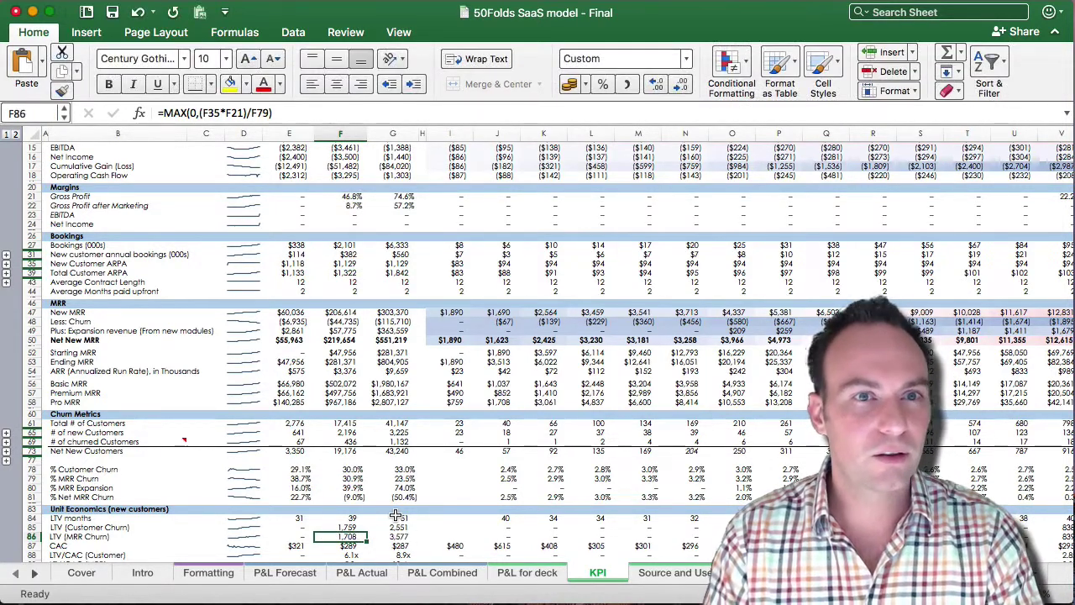
key("Down")
key("Down")
key("Down")
key("Down")
key("Down")
key("Down")
key("Down")
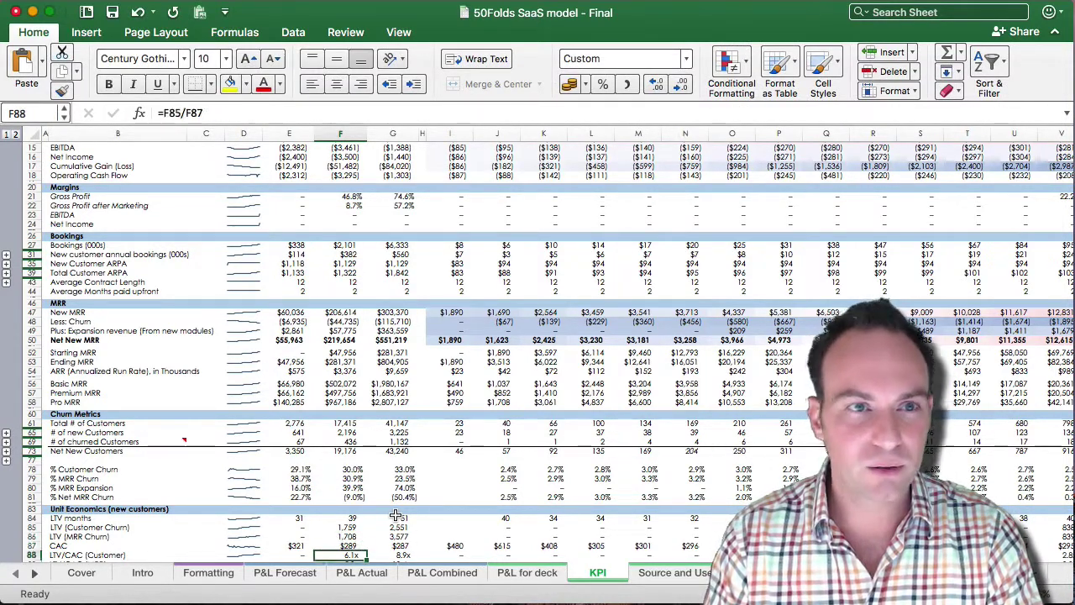
key("Down")
key("Down")
key("Down")
key("Down")
key("Down")
key("Down")
key("Down")
key("Down")
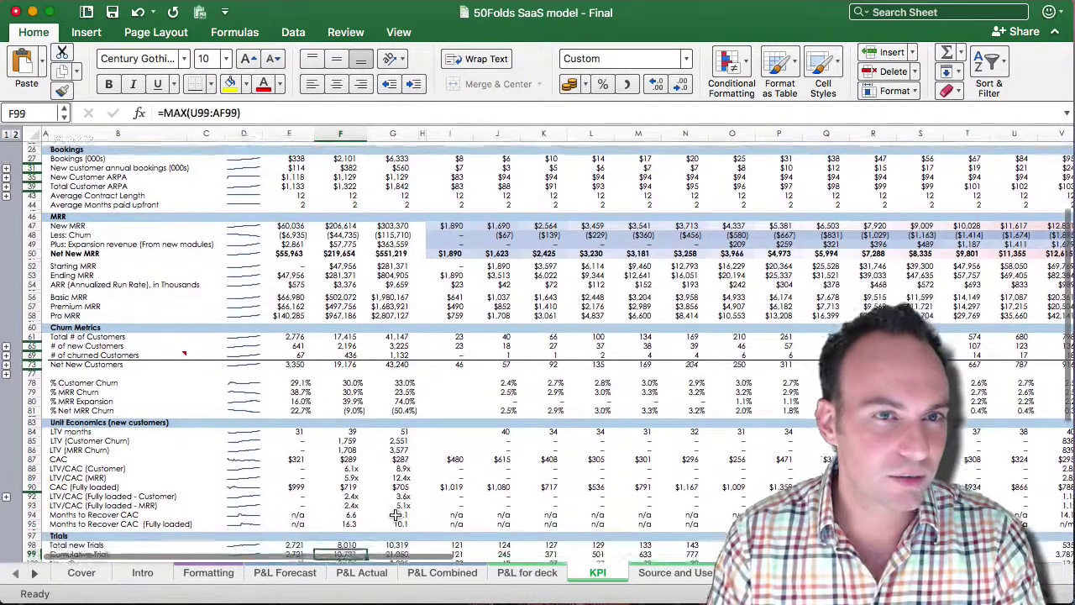
scroll(452, 412, "up", 10)
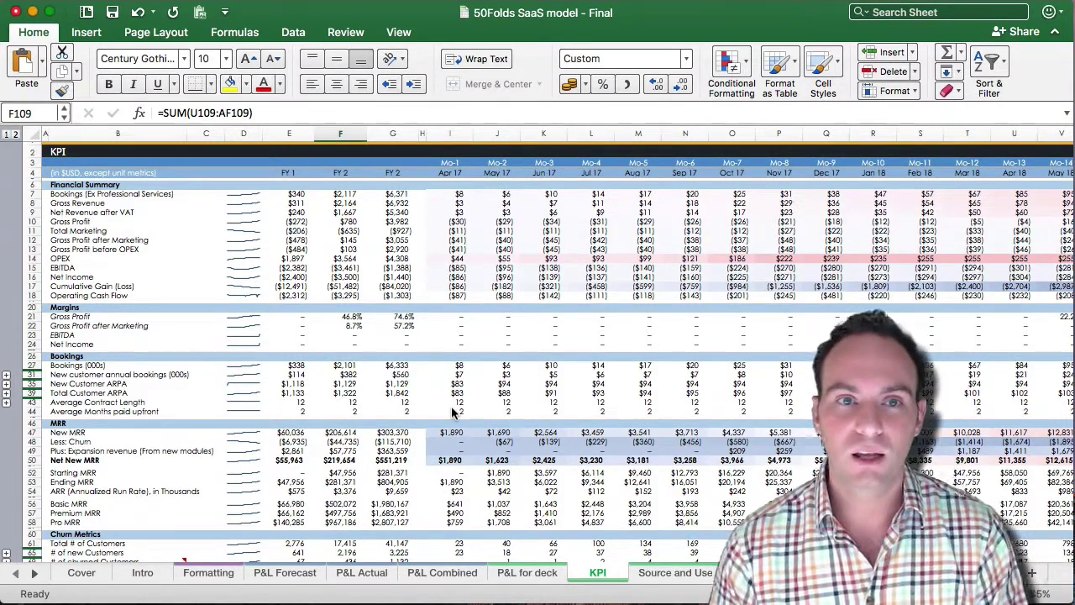
left_click(421, 431)
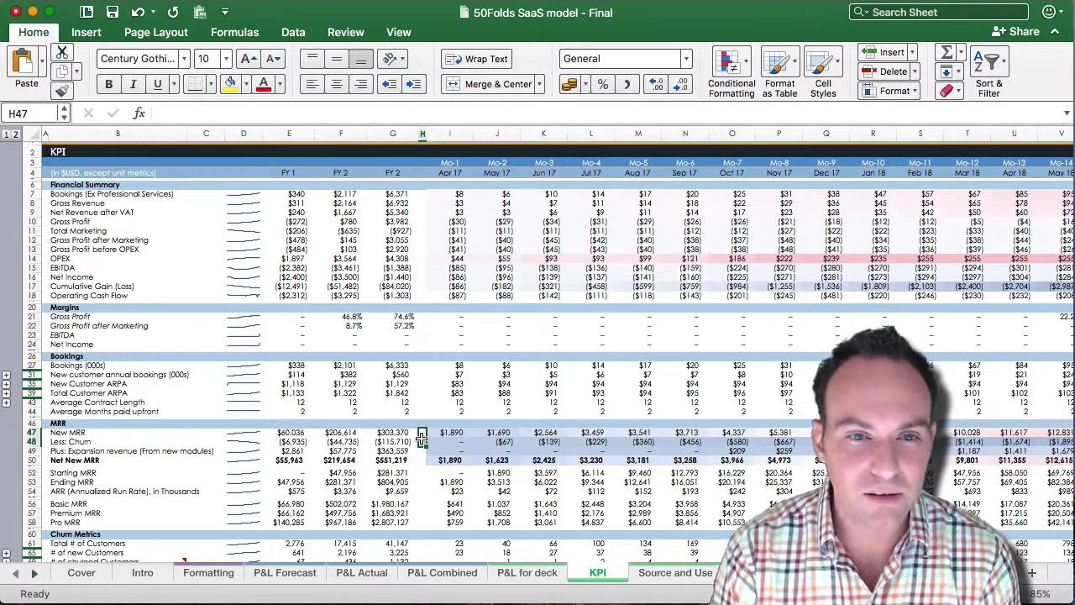
scroll(421, 437, "down", 3)
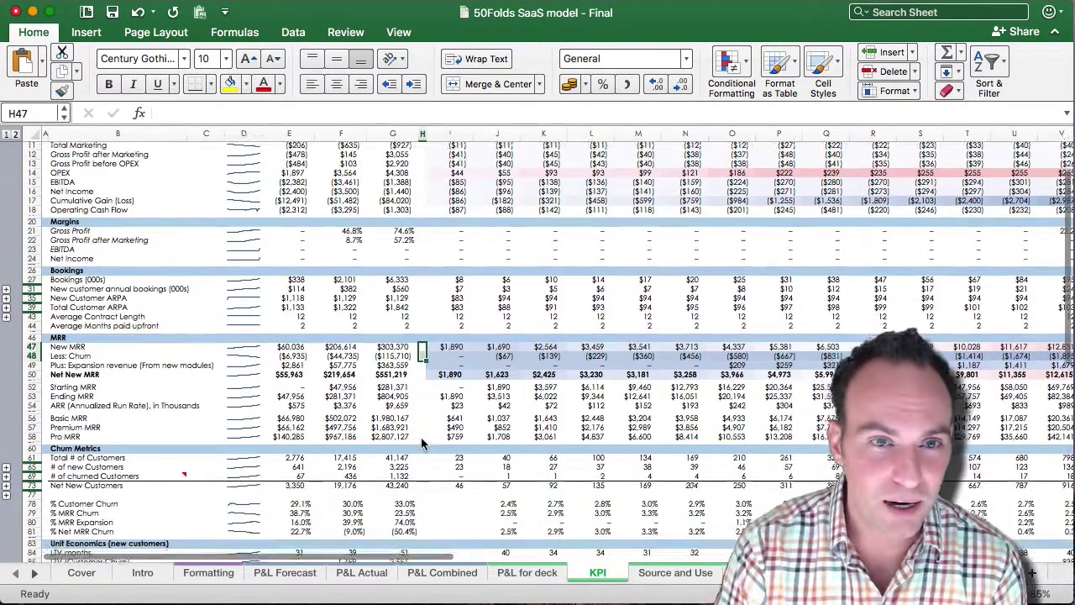